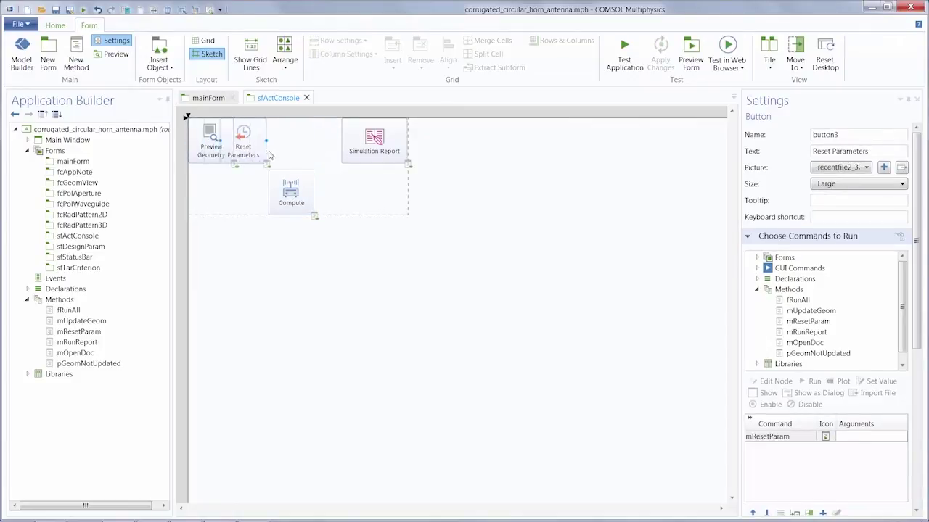
Move Compute between Reset Parameters and Simulation Report, then test-run the horn antenna app
{"action": "left_click_drag", "start_coordinate": [291, 191], "coordinate": [287, 122]}
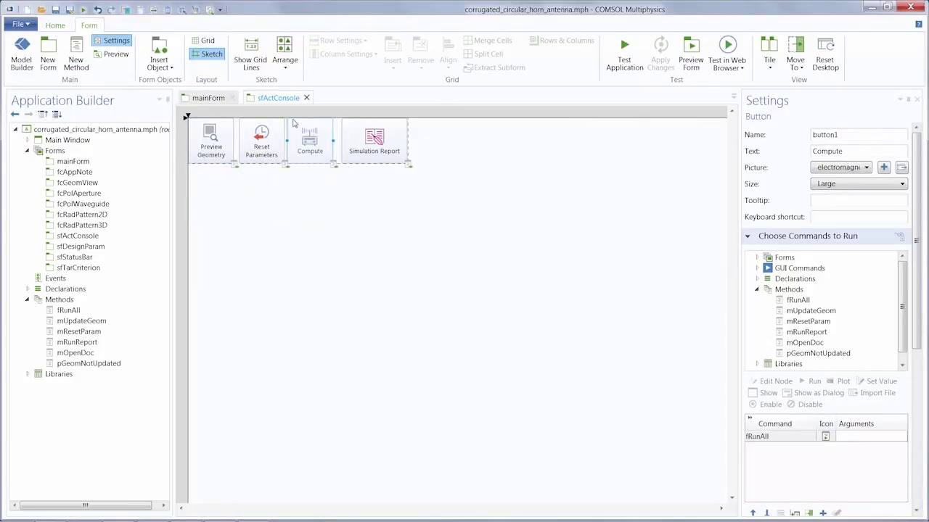
{"action": "left_click", "coordinate": [624, 54]}
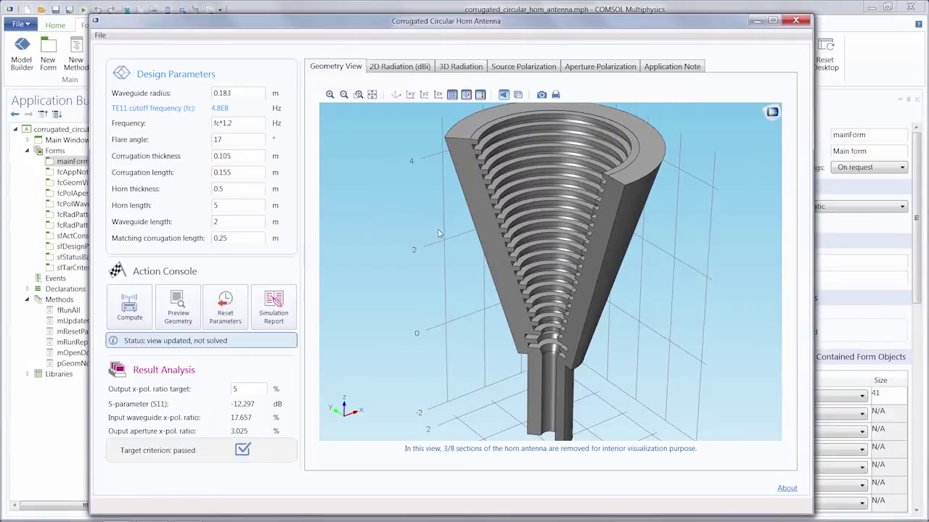
{"action": "left_click_drag", "start_coordinate": [464, 239], "coordinate": [432, 189]}
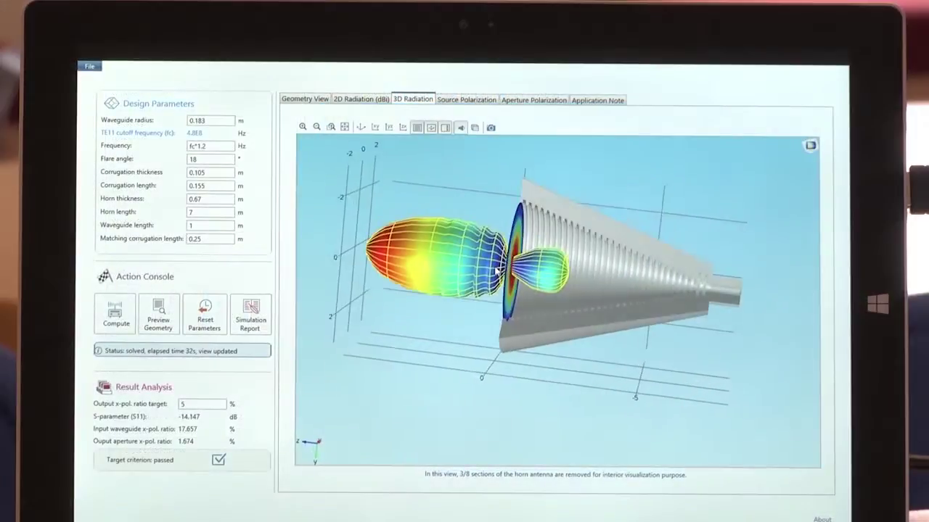
Orbit the horn and its 3D radiation pattern to view it from two different angles
{"action": "left_click_drag", "start_coordinate": [497, 271], "coordinate": [440, 315]}
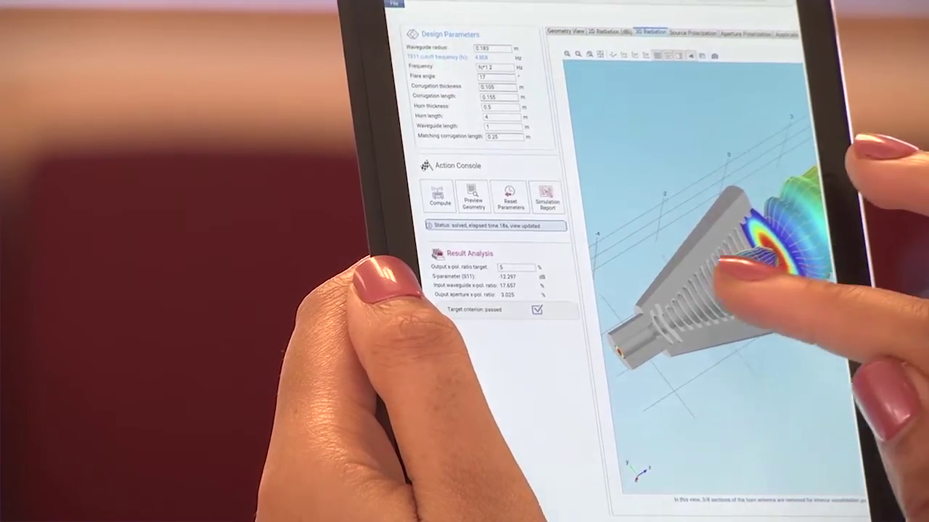
{"action": "left_click_drag", "start_coordinate": [718, 270], "coordinate": [649, 290]}
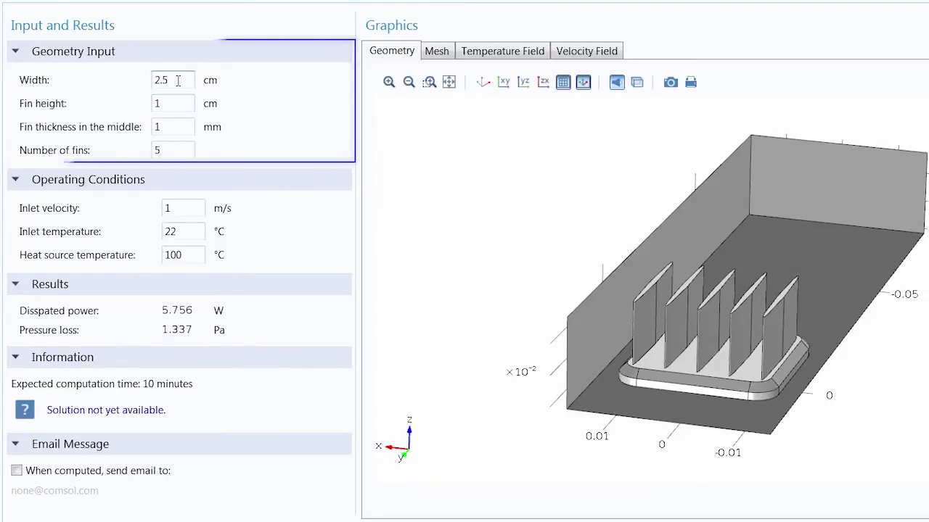
Enter a fin height of 1.4 and 6 as the number of fins in the heat sink inputs
{"action": "double_click", "coordinate": [165, 104]}
{"action": "type", "text": "1.4"}
{"action": "double_click", "coordinate": [156, 149]}
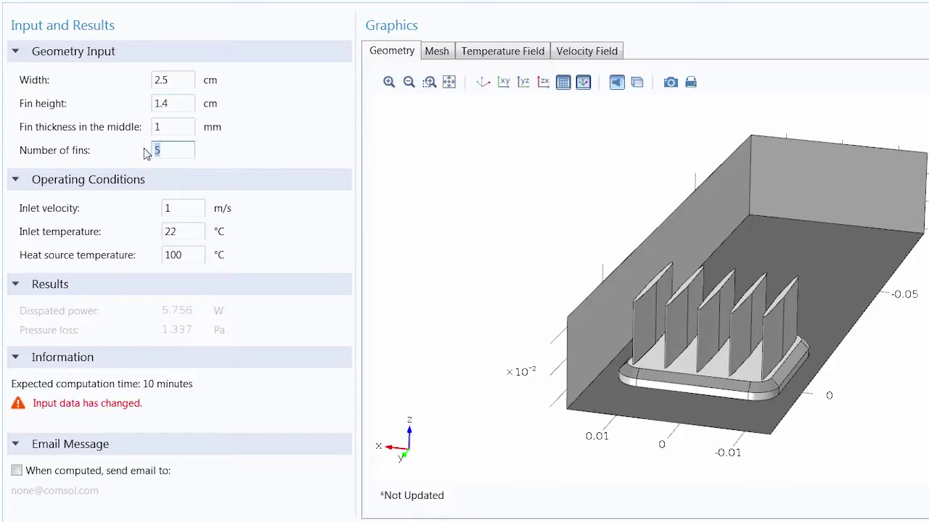
{"action": "type", "text": "6"}
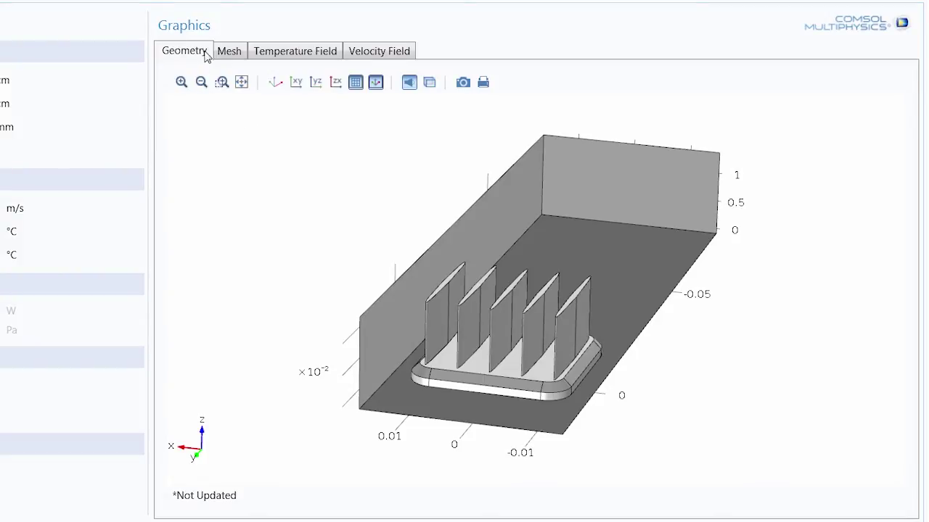
Preview the Mesh, Temperature Field and Velocity Field tabs, then return to the Geometry view
{"action": "left_click", "coordinate": [230, 55]}
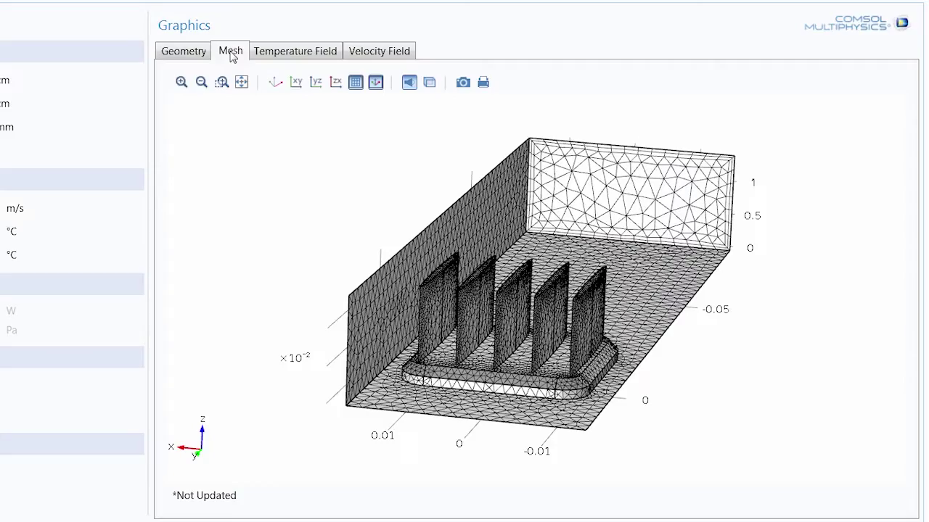
{"action": "left_click", "coordinate": [293, 52]}
{"action": "left_click", "coordinate": [369, 56]}
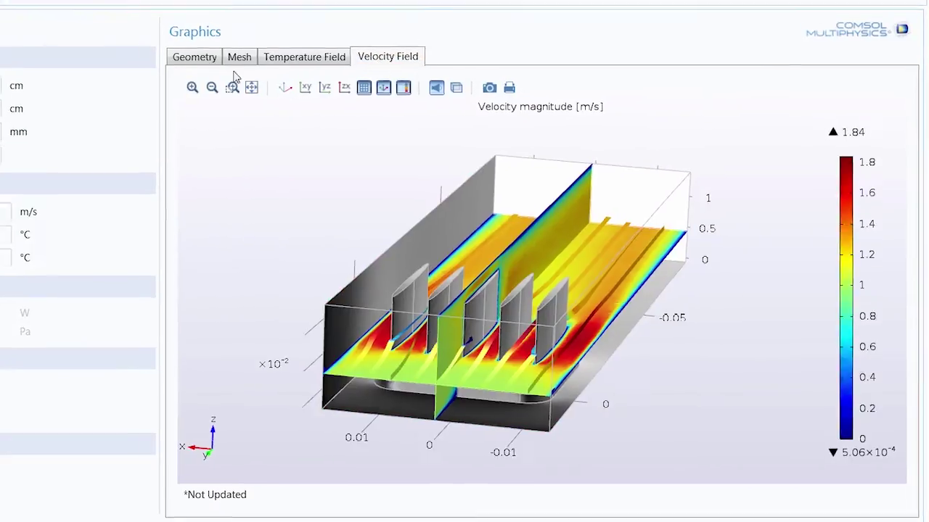
{"action": "left_click", "coordinate": [194, 57]}
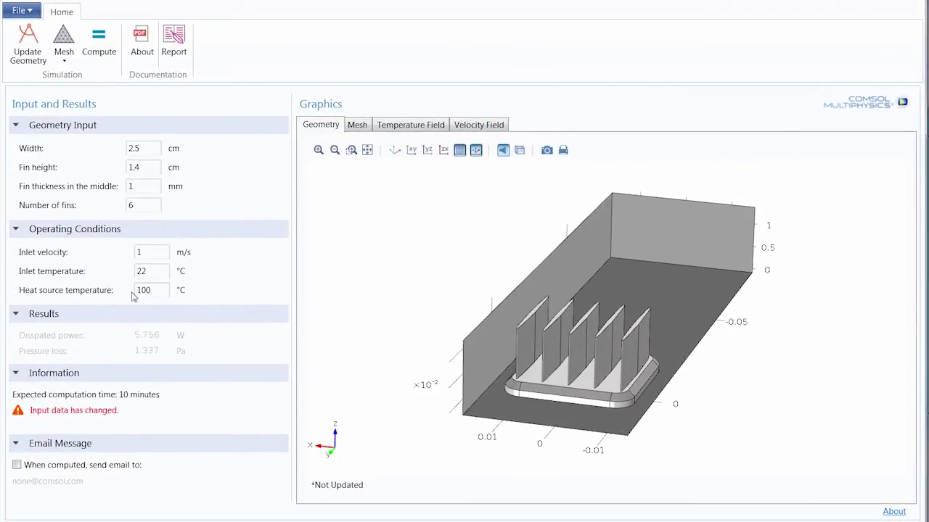
Update the geometry to six fins and generate a Coarse mesh
{"action": "left_click", "coordinate": [34, 64]}
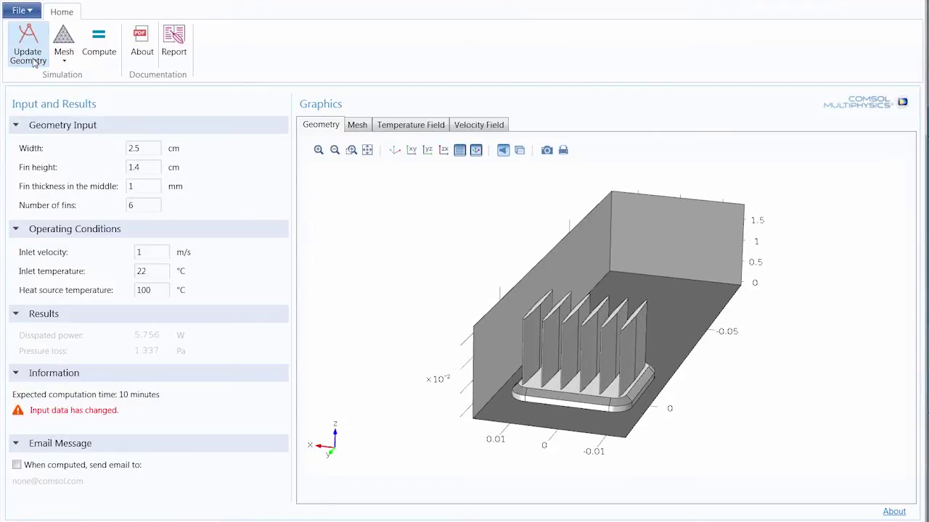
{"action": "left_click", "coordinate": [64, 42]}
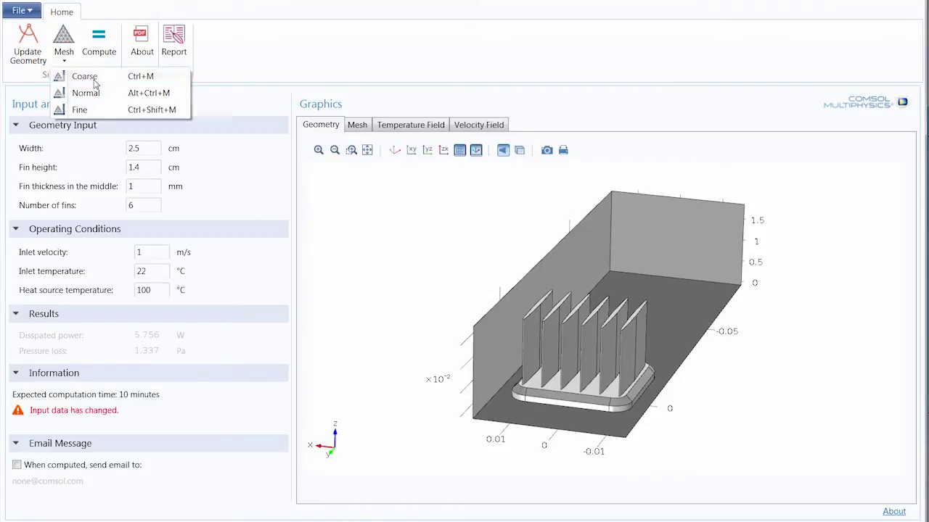
{"action": "left_click", "coordinate": [95, 80]}
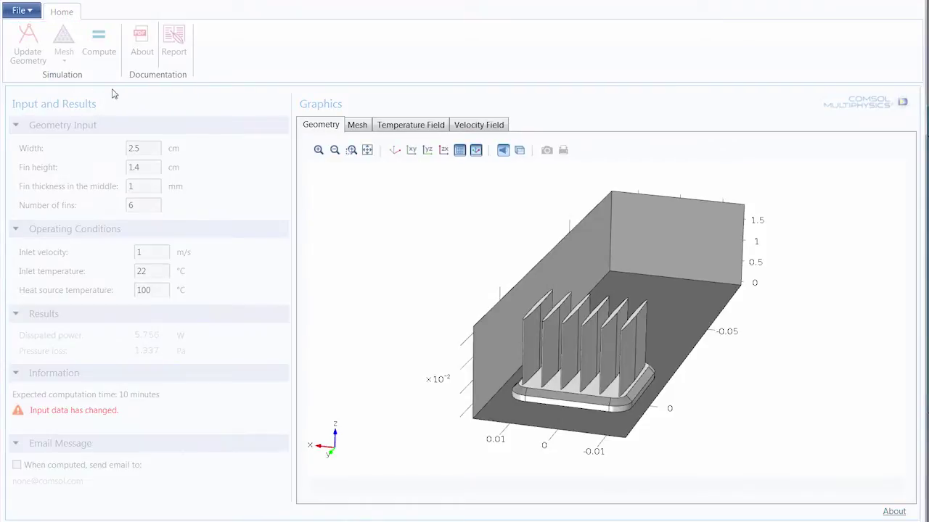
{"action": "scroll", "coordinate": [505, 291], "scroll_direction": "up", "scroll_amount": 3}
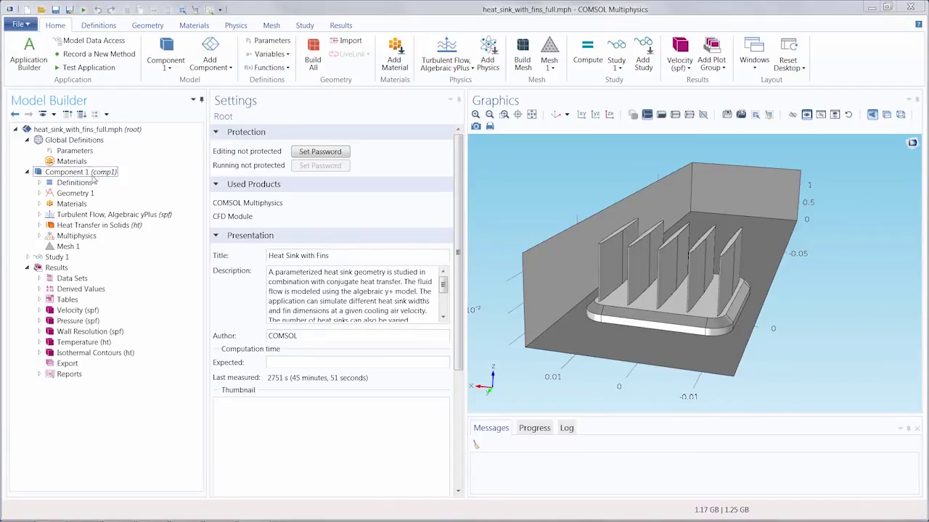
Expand the Materials, Air, Turbulent Flow, Heat Transfer in Solids and Multiphysics nodes
{"action": "left_click", "coordinate": [40, 204]}
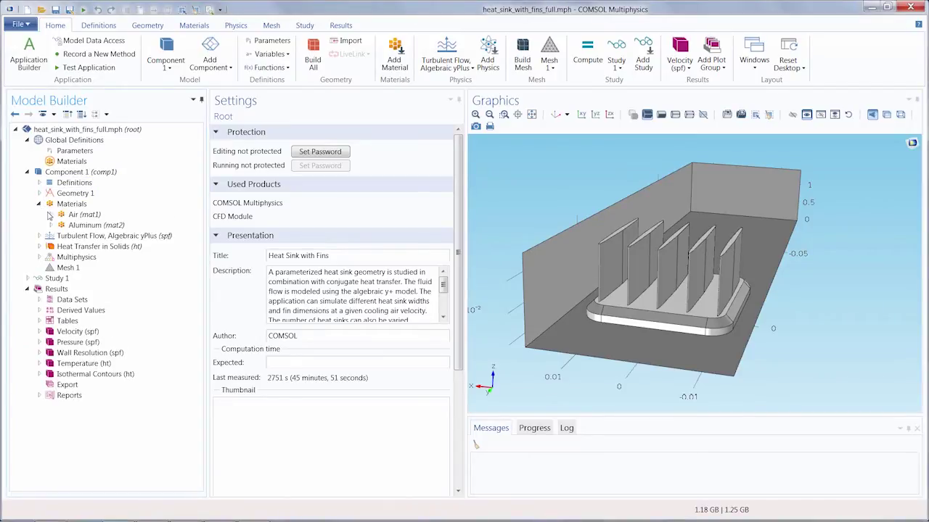
{"action": "left_click", "coordinate": [51, 214]}
{"action": "left_click", "coordinate": [39, 257]}
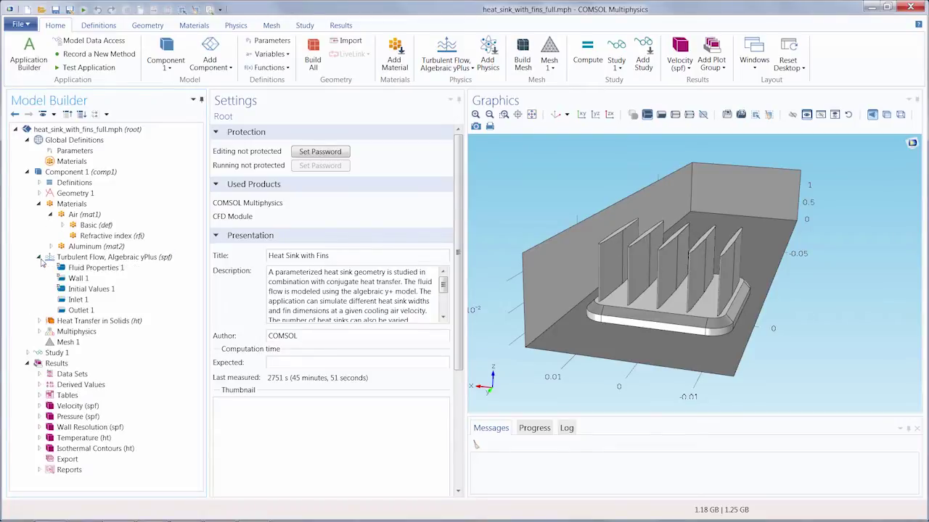
{"action": "left_click", "coordinate": [40, 321]}
{"action": "left_click", "coordinate": [39, 406]}
{"action": "scroll", "coordinate": [70, 371], "scroll_direction": "down", "scroll_amount": 2}
Inspect Study 1's Wall Distance Initialization step and display the Velocity (spf) plot group
{"action": "left_click", "coordinate": [27, 368]}
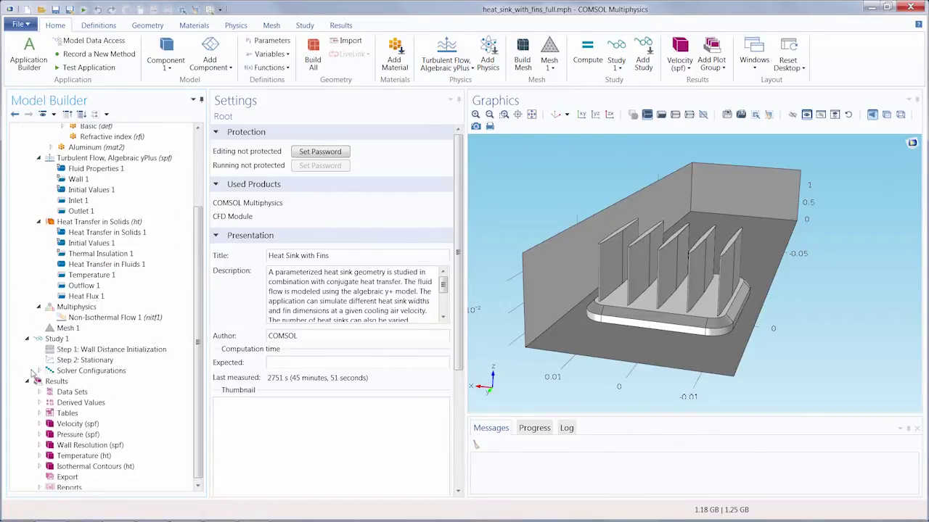
{"action": "left_click", "coordinate": [76, 351]}
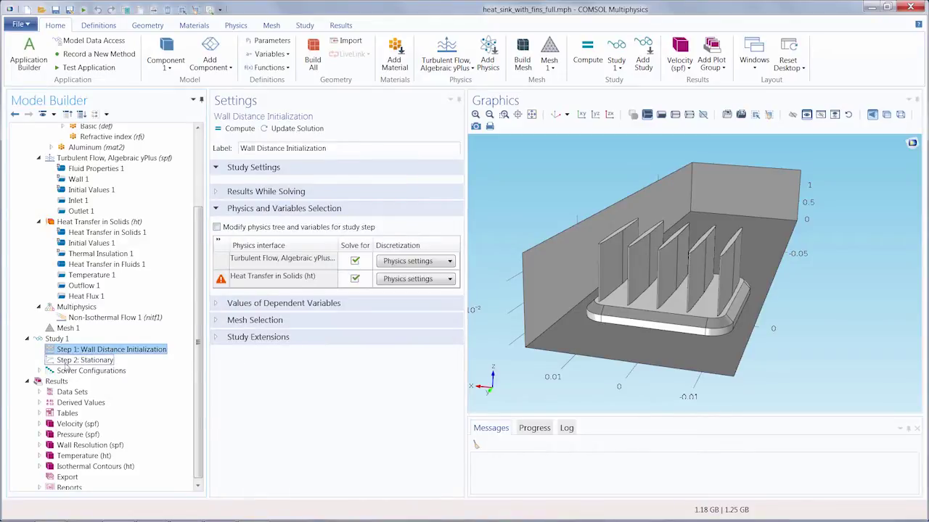
{"action": "left_click", "coordinate": [40, 424]}
{"action": "scroll", "coordinate": [40, 424], "scroll_direction": "down", "scroll_amount": 2}
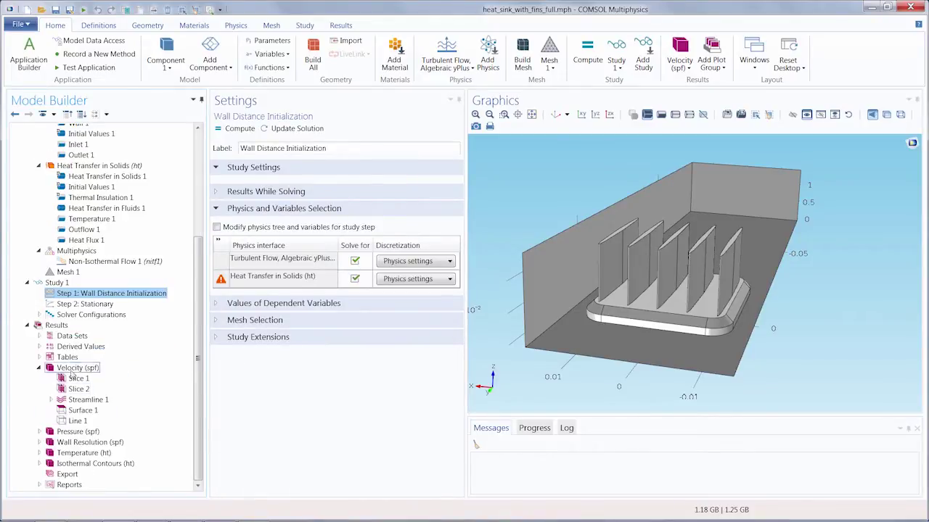
{"action": "left_click", "coordinate": [77, 368]}
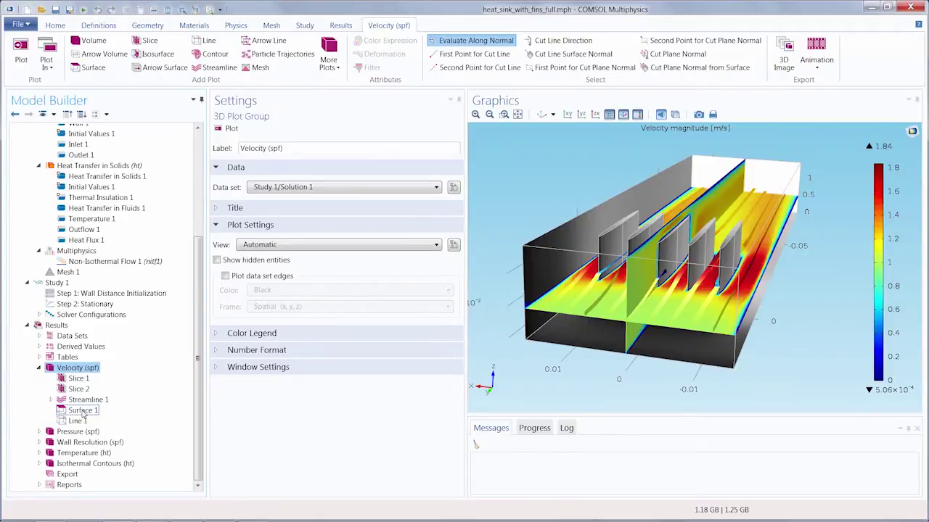
{"action": "left_click", "coordinate": [57, 26]}
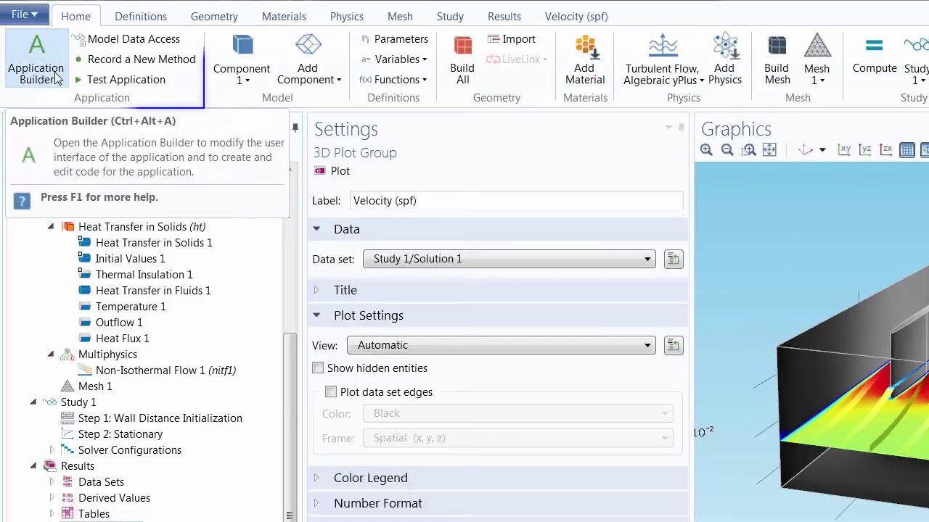
Open the Application Builder and select Main Window, then the main form, in the tree
{"action": "left_click", "coordinate": [55, 77]}
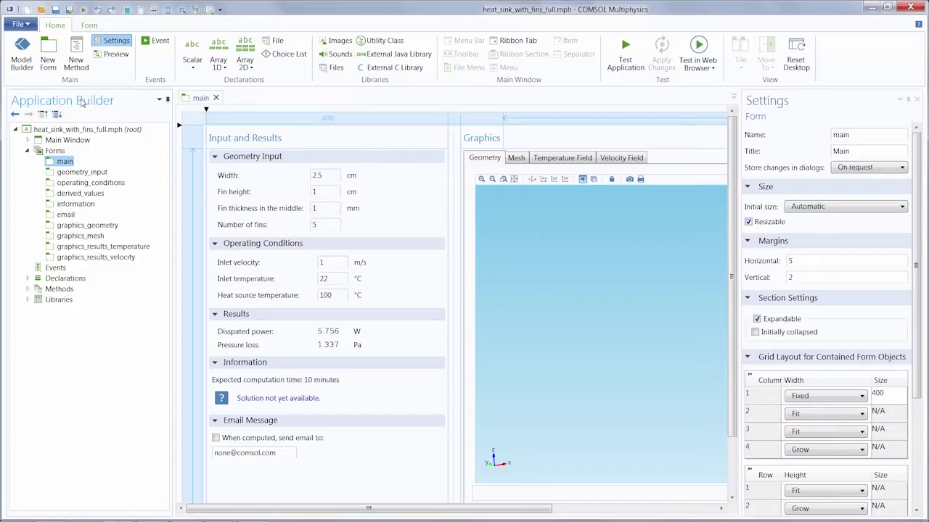
{"action": "left_click", "coordinate": [75, 140]}
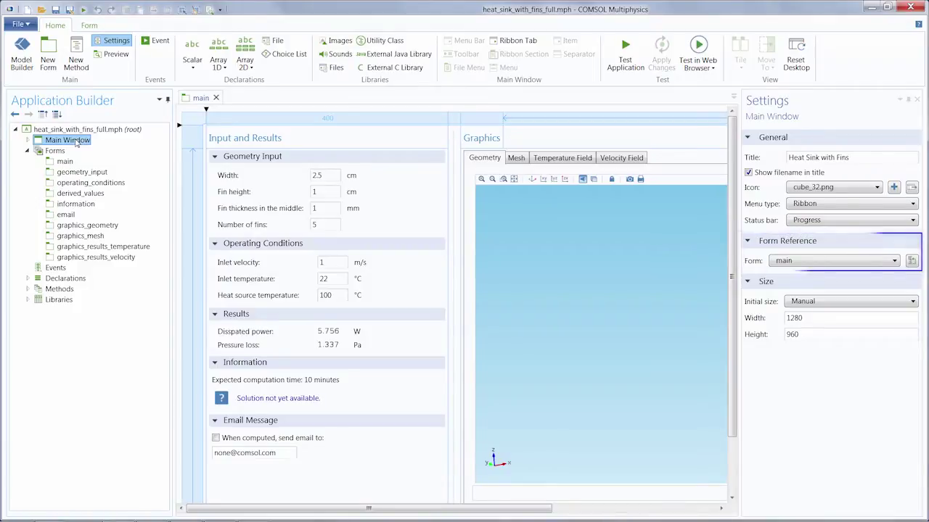
{"action": "left_click", "coordinate": [71, 163]}
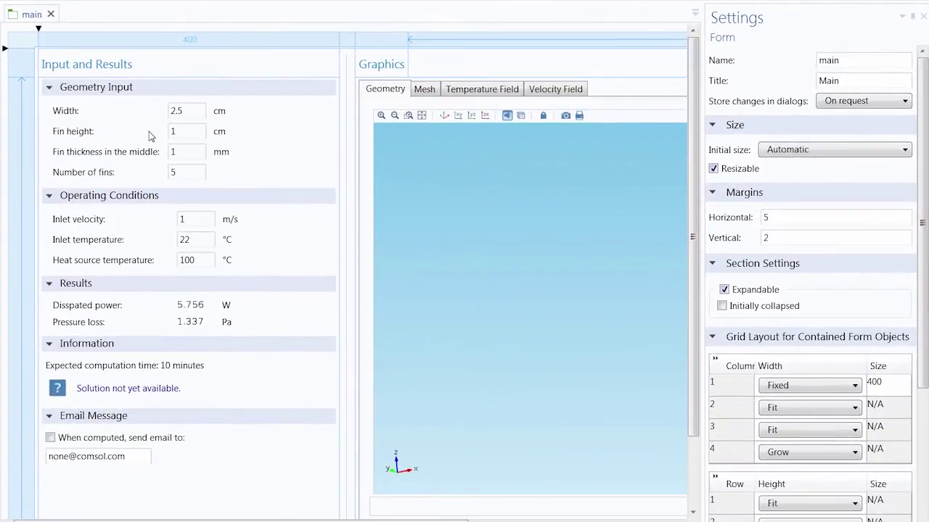
{"action": "left_click", "coordinate": [135, 70]}
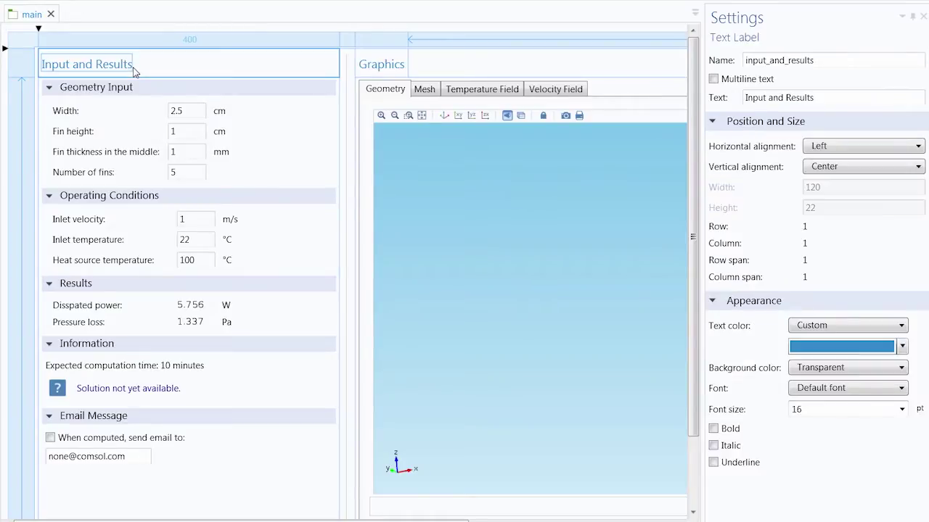
{"action": "left_click", "coordinate": [382, 64], "text": "ctrl"}
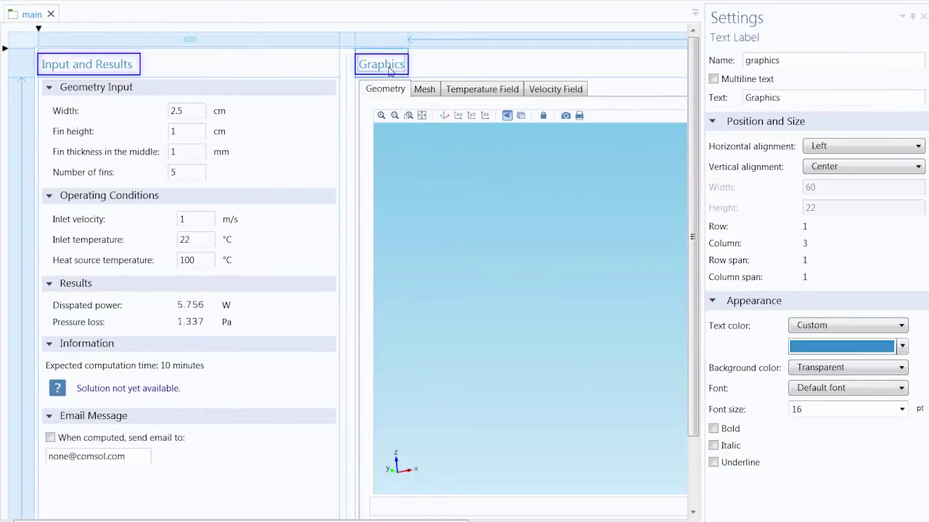
{"action": "left_click", "coordinate": [391, 71]}
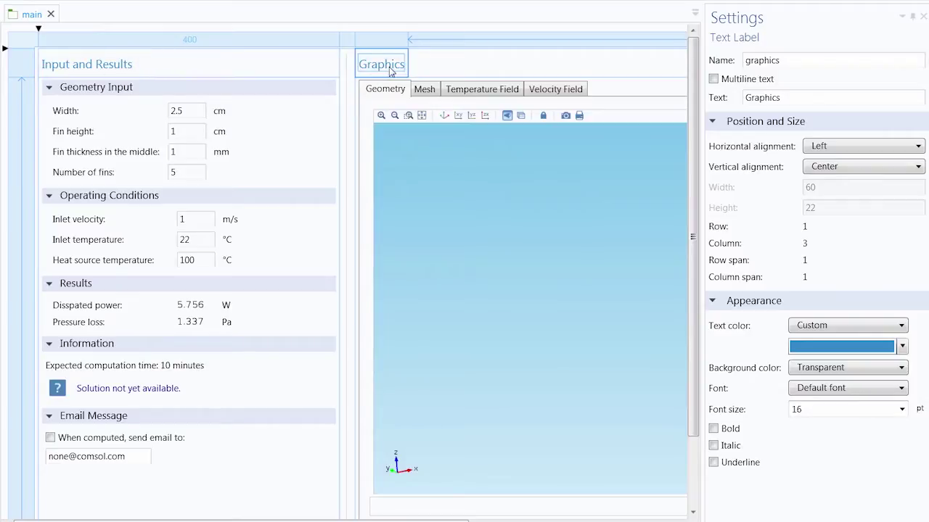
{"action": "left_click", "coordinate": [192, 196]}
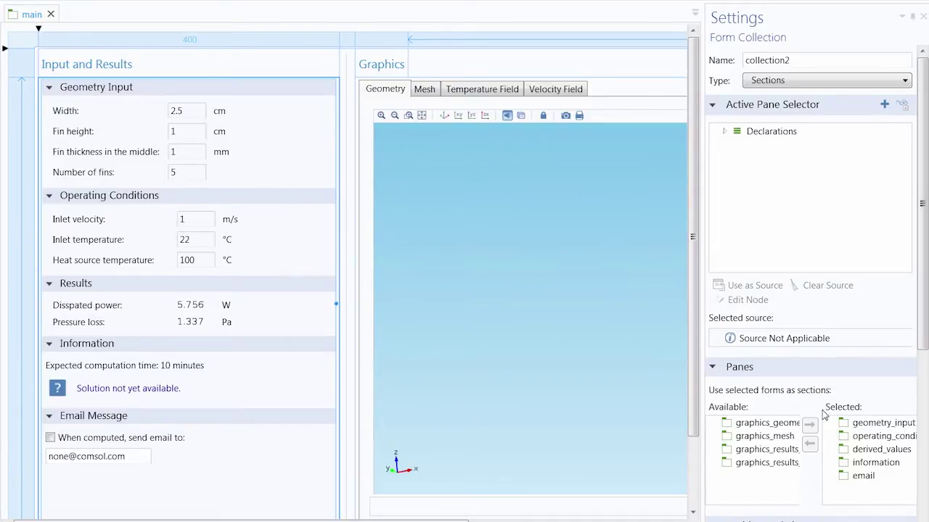
{"action": "left_click", "coordinate": [833, 476]}
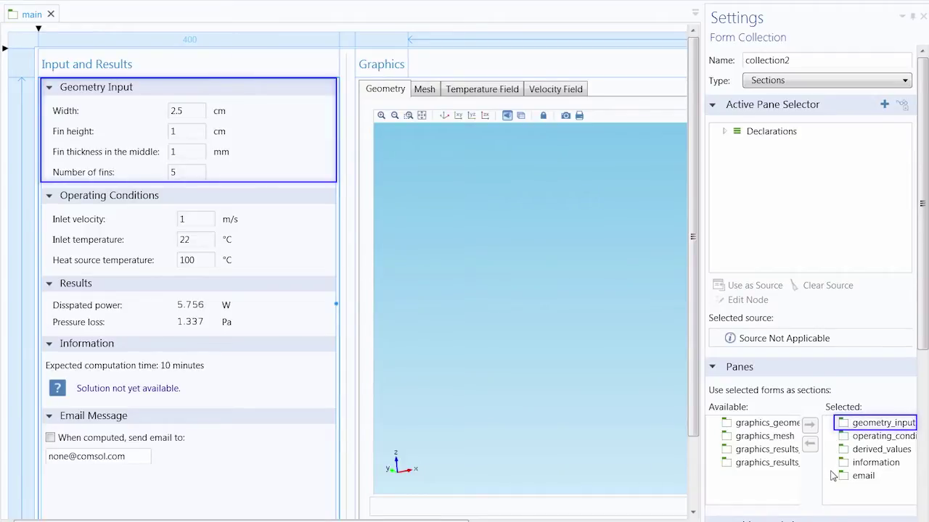
{"action": "key", "text": "shift+Down"}
{"action": "key", "text": "shift+Down"}
{"action": "key", "text": "shift+Down"}
{"action": "key", "text": "shift+Down"}
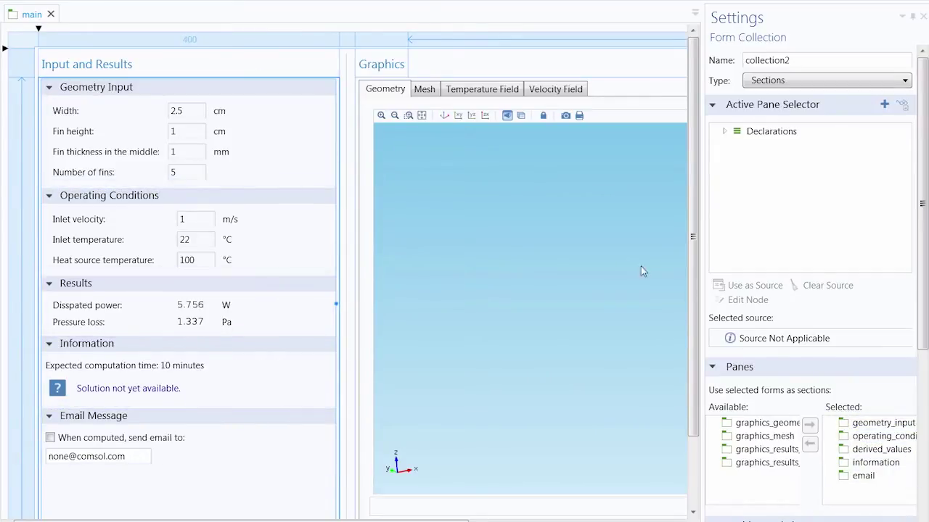
{"action": "left_click", "coordinate": [593, 261]}
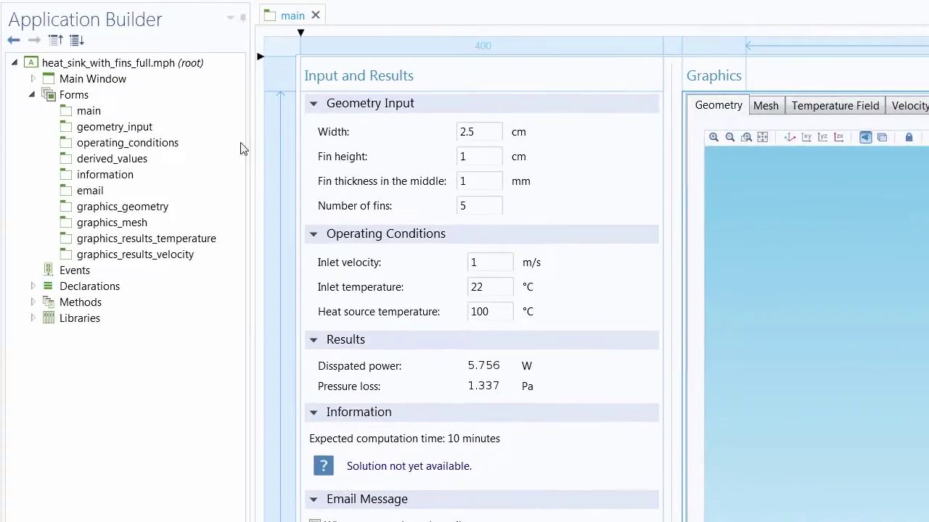
{"action": "left_click", "coordinate": [109, 128]}
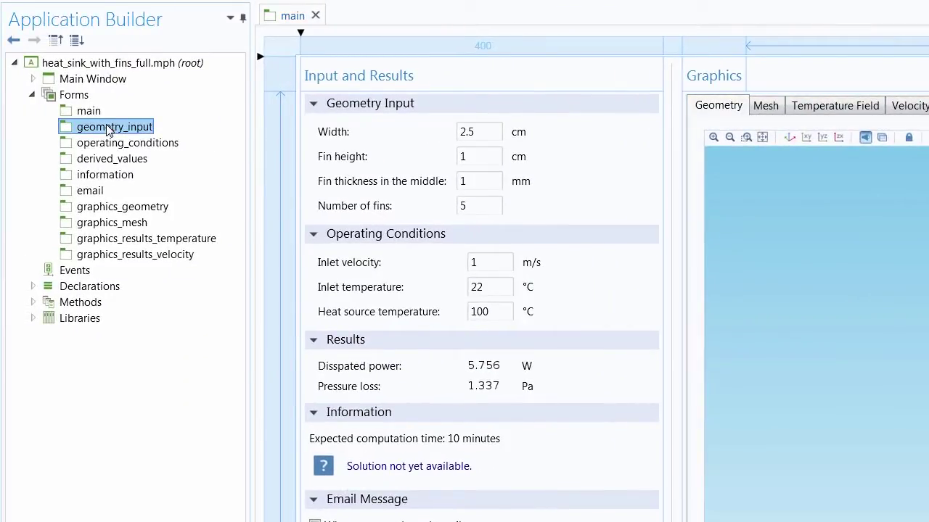
Open geometry_input, operating_conditions, graphics_geometry and graphics_mesh from the Forms node for editing
{"action": "double_click", "coordinate": [108, 129]}
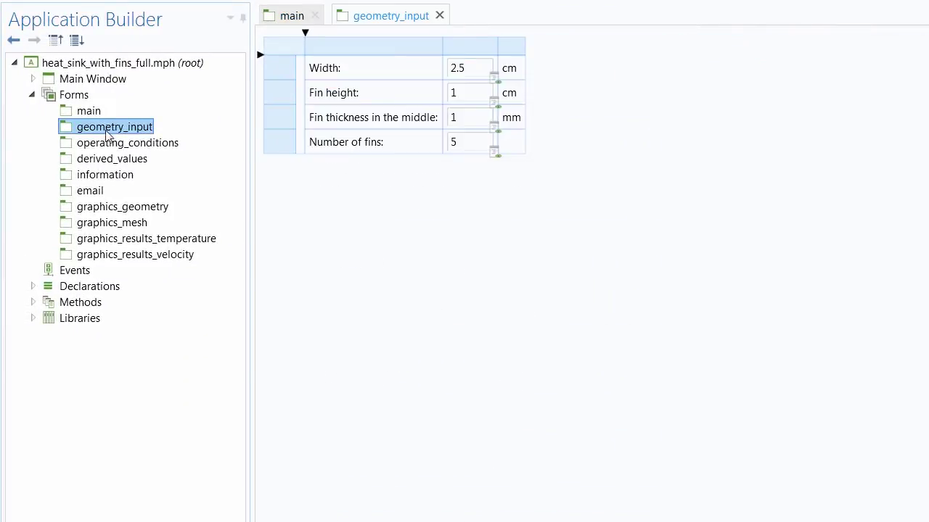
{"action": "left_click", "coordinate": [101, 145]}
{"action": "double_click", "coordinate": [102, 144]}
{"action": "left_click", "coordinate": [110, 208]}
{"action": "double_click", "coordinate": [109, 210]}
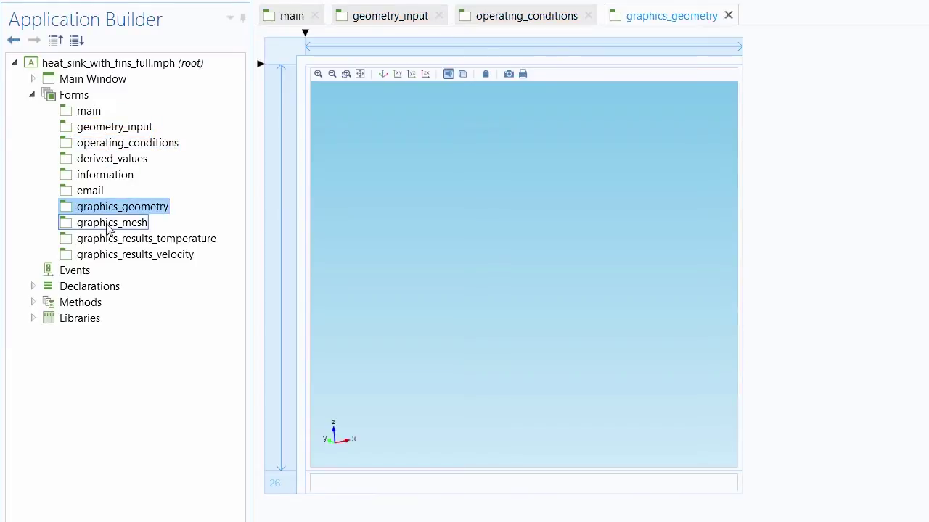
{"action": "left_click", "coordinate": [109, 224]}
{"action": "double_click", "coordinate": [109, 226]}
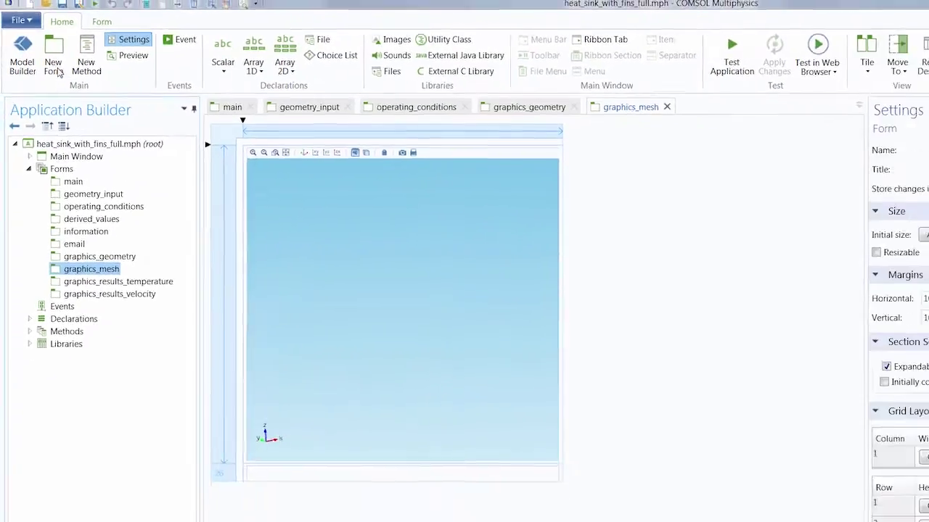
Create a new form with the Pressure (spf) plot selected as its graphics object
{"action": "left_click", "coordinate": [58, 72]}
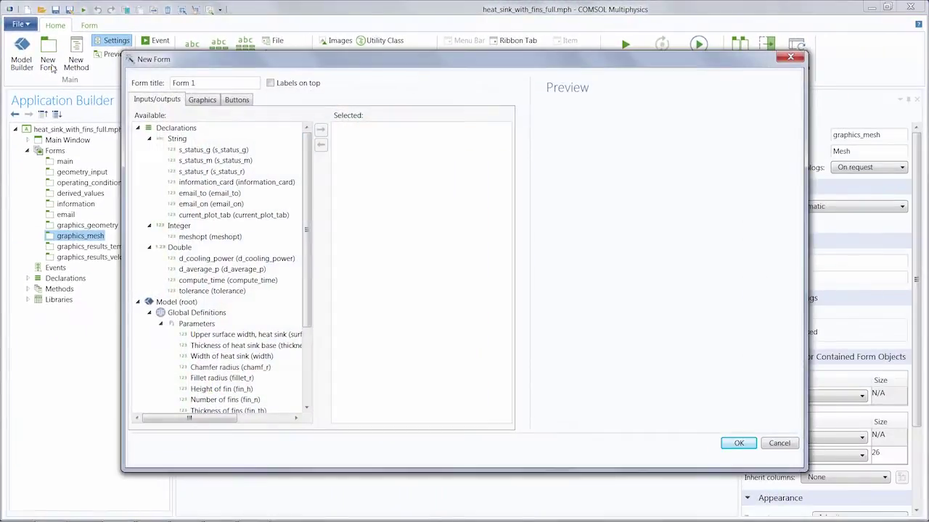
{"action": "left_click", "coordinate": [203, 101]}
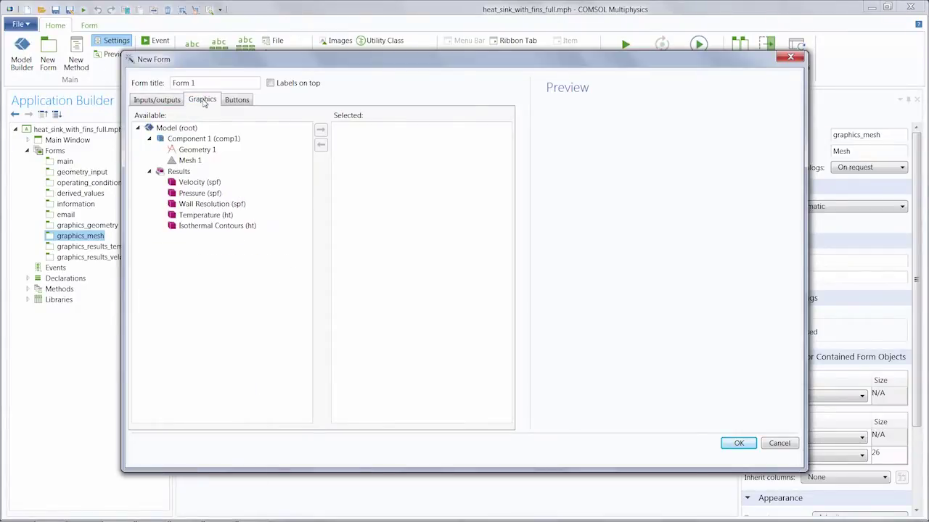
{"action": "left_click", "coordinate": [195, 194]}
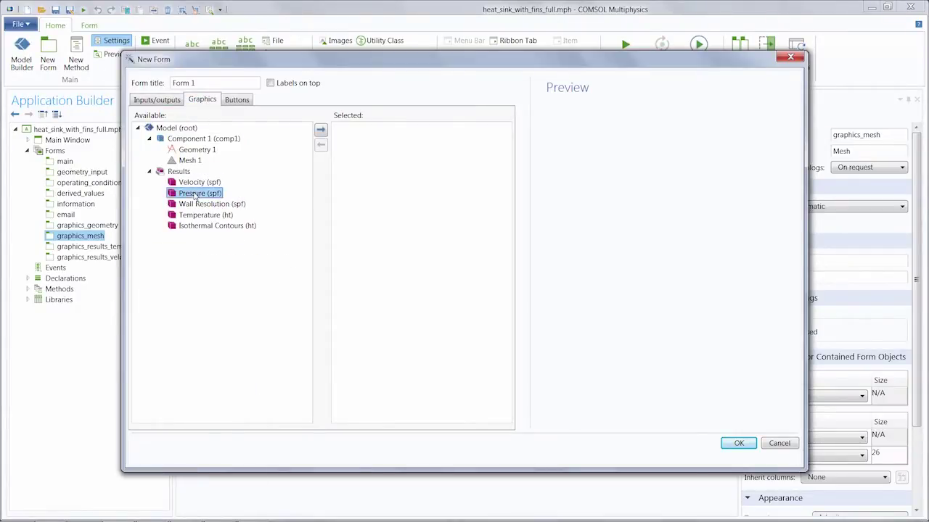
{"action": "left_click", "coordinate": [321, 130]}
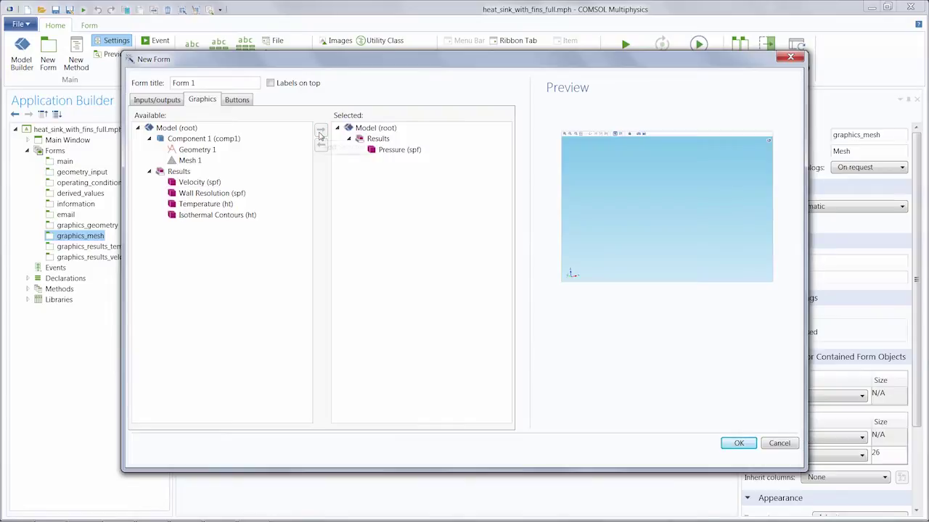
{"action": "left_click", "coordinate": [737, 444]}
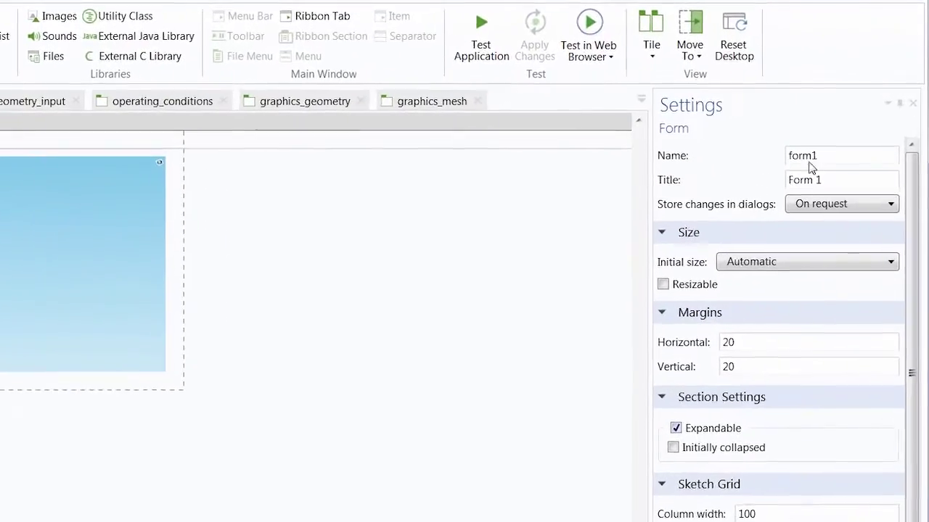
Rename the form to graphics_results_pressure and set its title to Pressure
{"action": "double_click", "coordinate": [820, 155]}
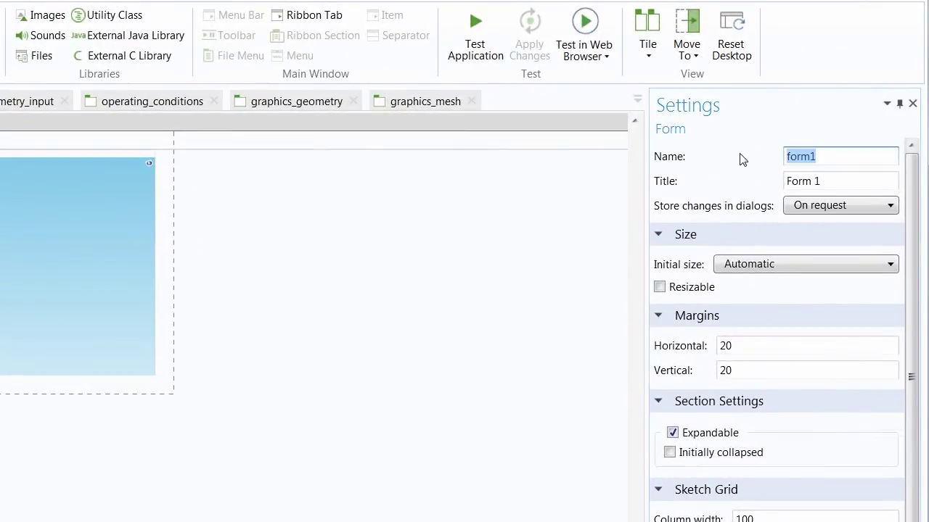
{"action": "type", "text": "graphics_results_"}
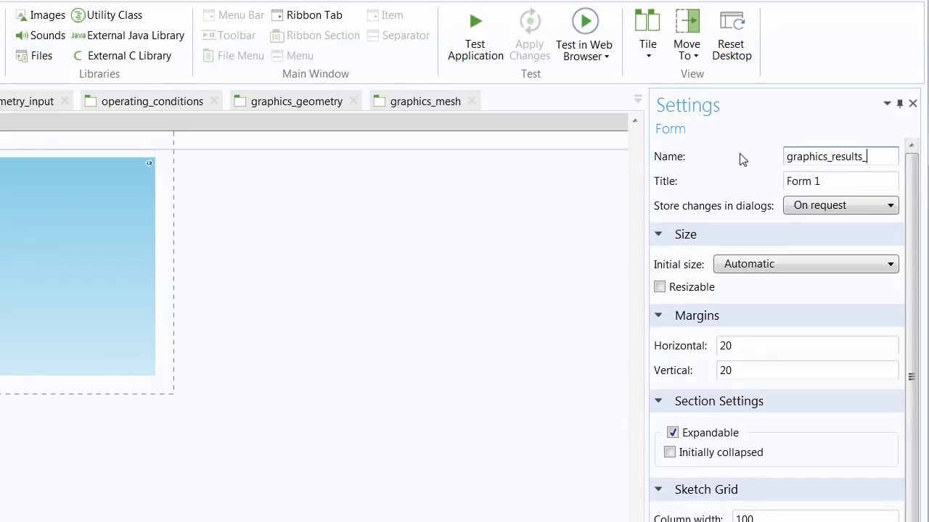
{"action": "type", "text": "pressure"}
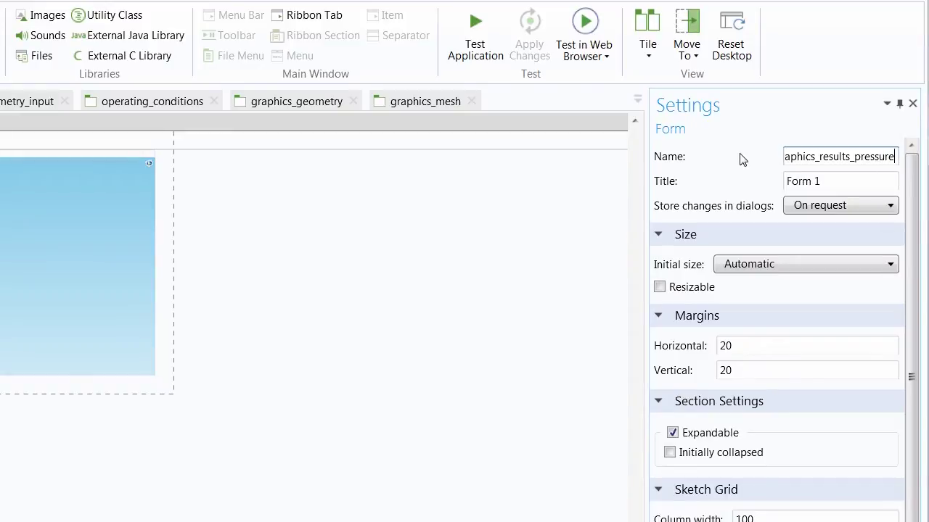
{"action": "key", "text": "Tab"}
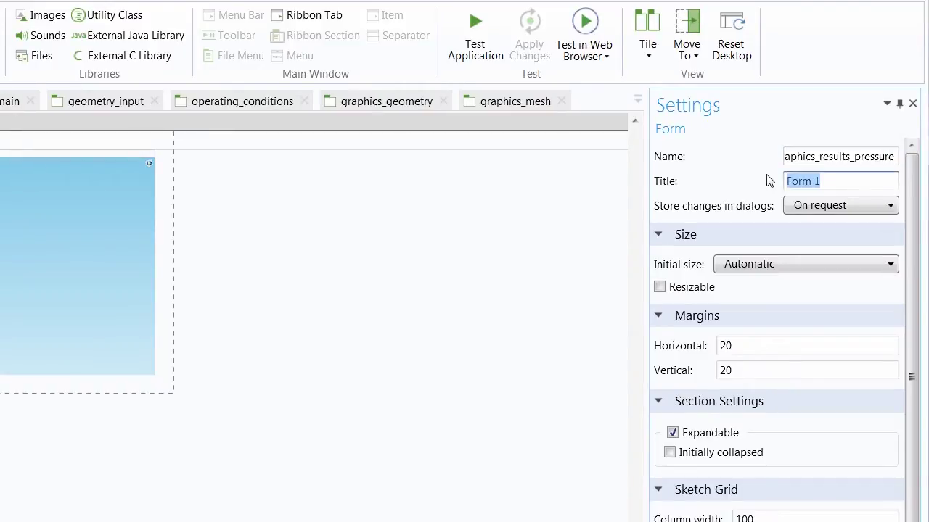
{"action": "type", "text": "Pressure"}
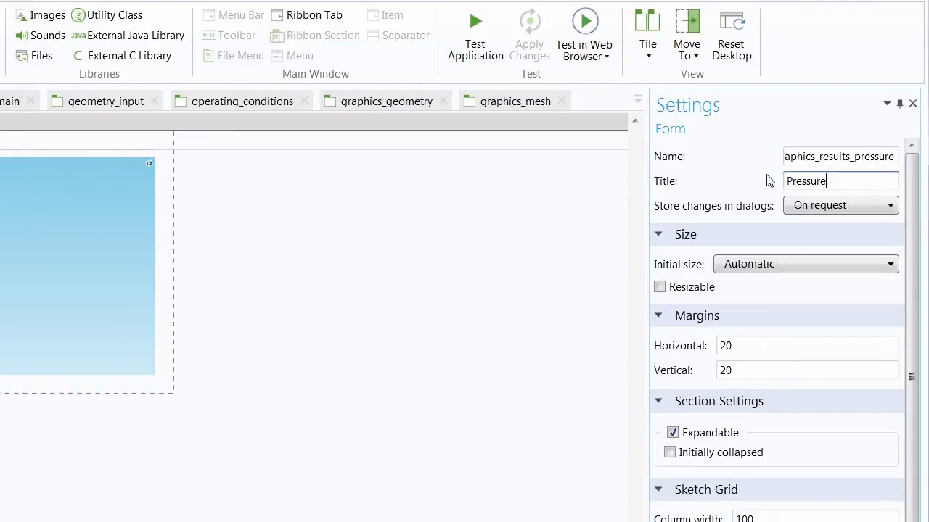
{"action": "key", "text": "Return"}
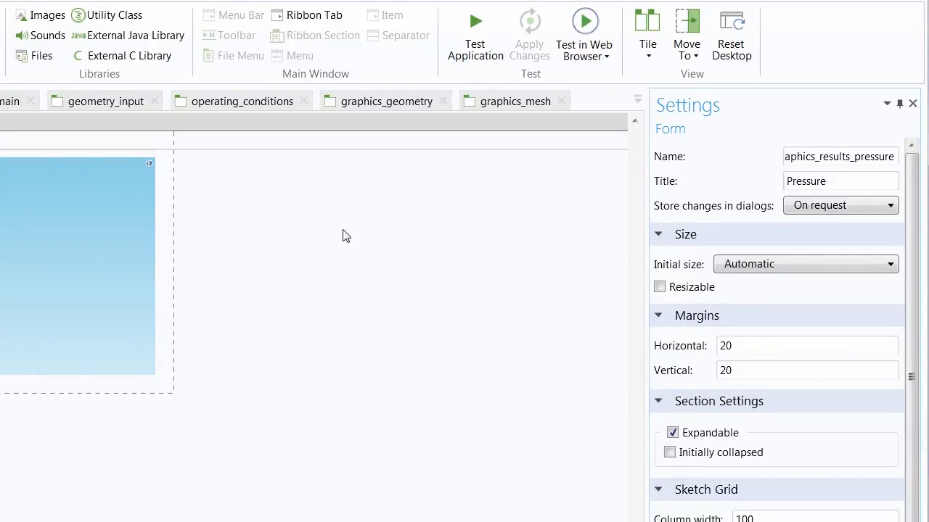
Add graphics_results_pressure as a pane in the main form's Graphics tab collection
{"action": "left_click", "coordinate": [7, 101]}
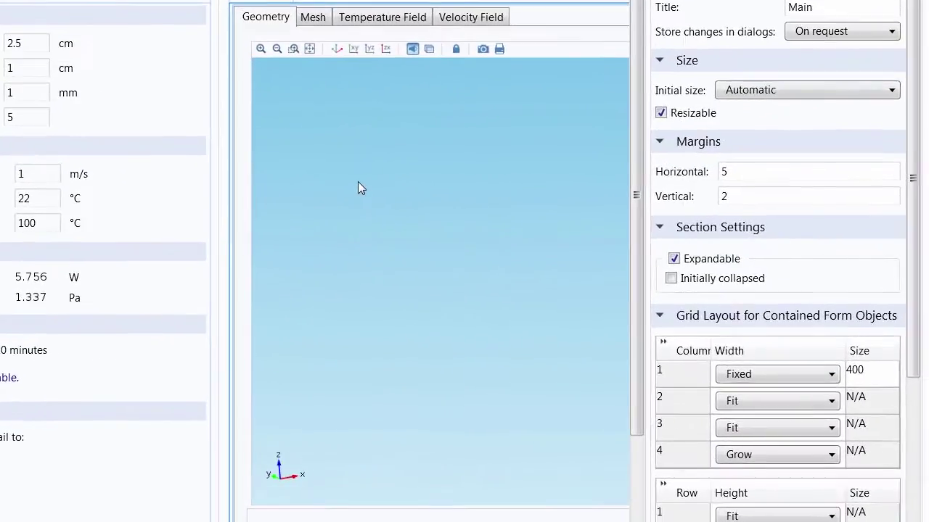
{"action": "left_click", "coordinate": [461, 225]}
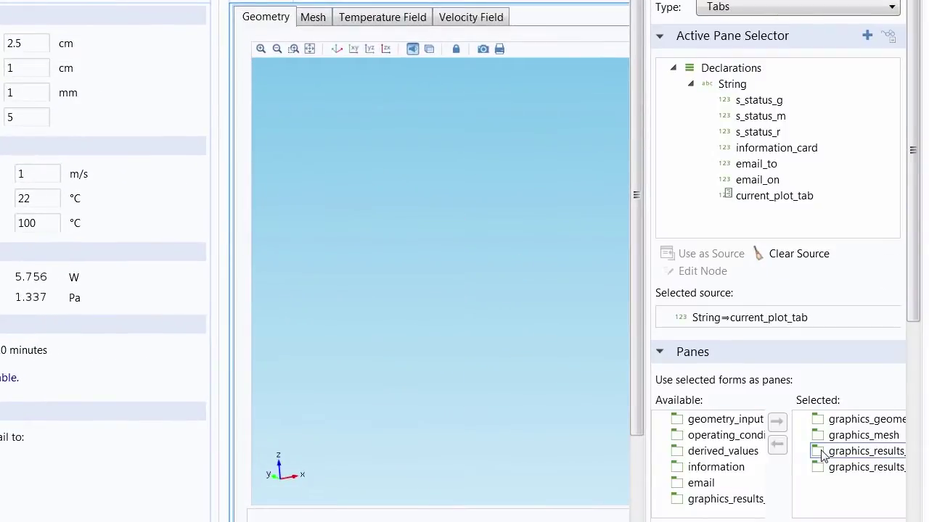
{"action": "left_click", "coordinate": [734, 502]}
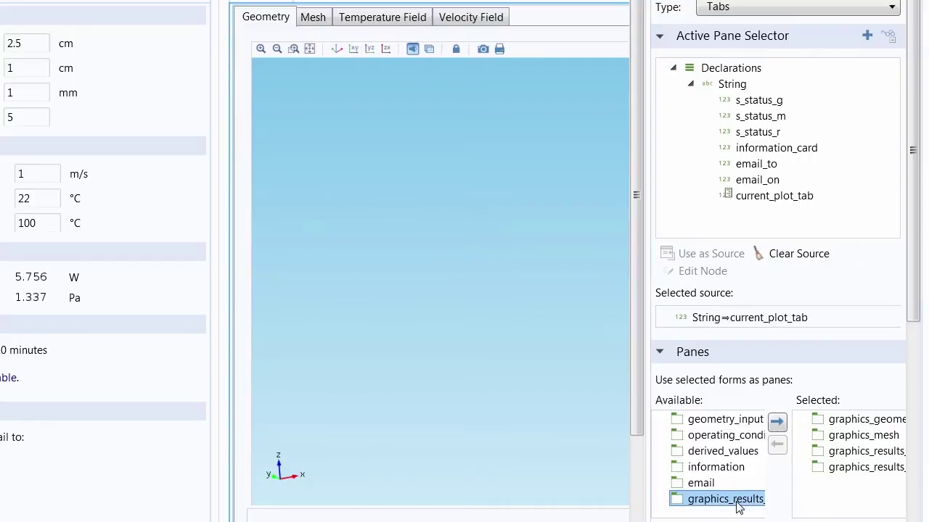
{"action": "left_click", "coordinate": [777, 422]}
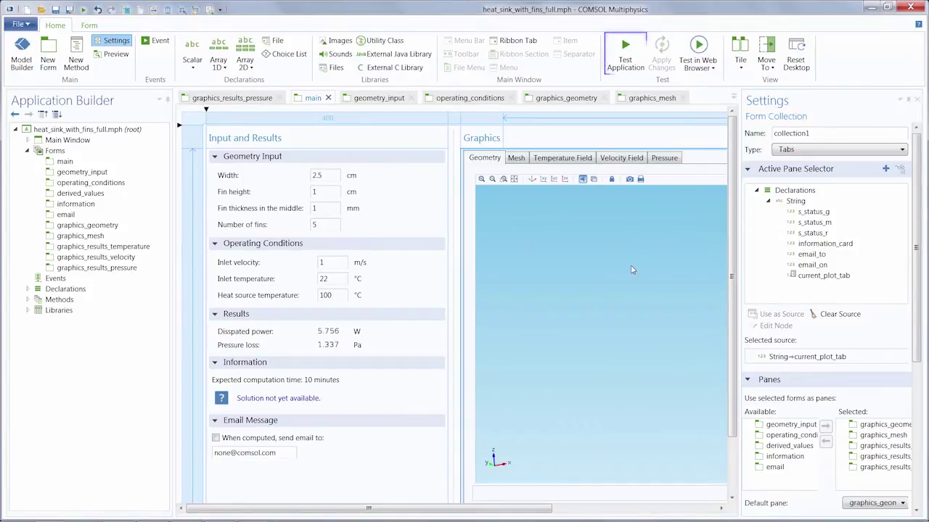
Launch the app in test mode and show the pressure contour plot on its Pressure tab
{"action": "left_click", "coordinate": [622, 58]}
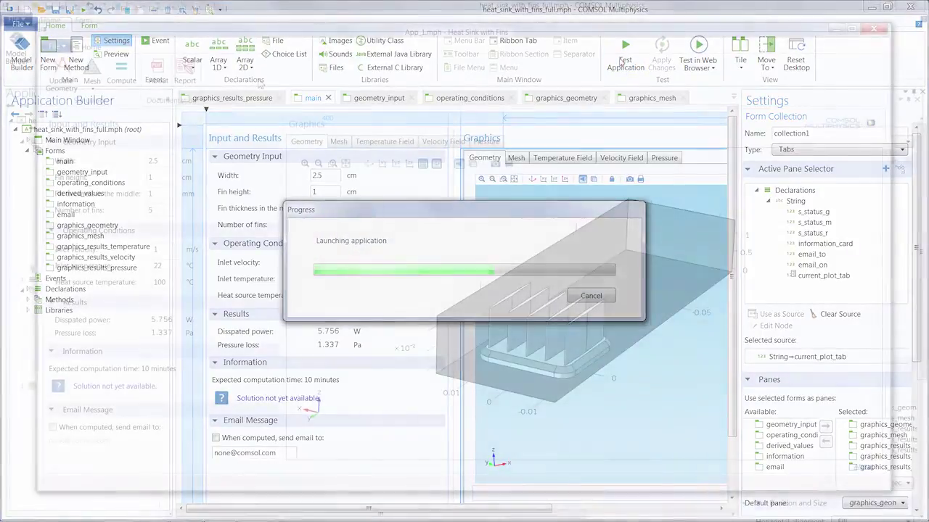
{"action": "left_click", "coordinate": [488, 143]}
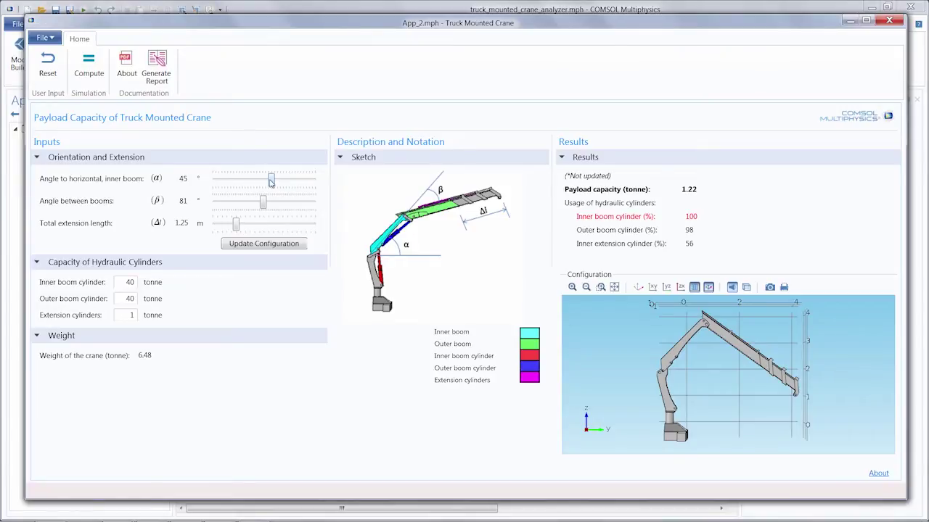
Set boom angles to 69° and 42° with 3.75 m extension, update the configuration, then close the app
{"action": "left_click_drag", "start_coordinate": [271, 182], "coordinate": [283, 225]}
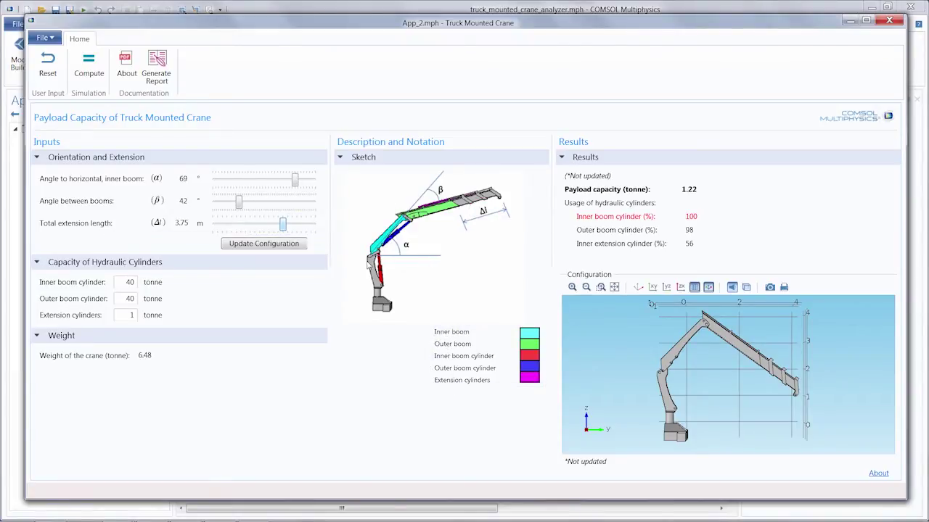
{"action": "left_click", "coordinate": [273, 245]}
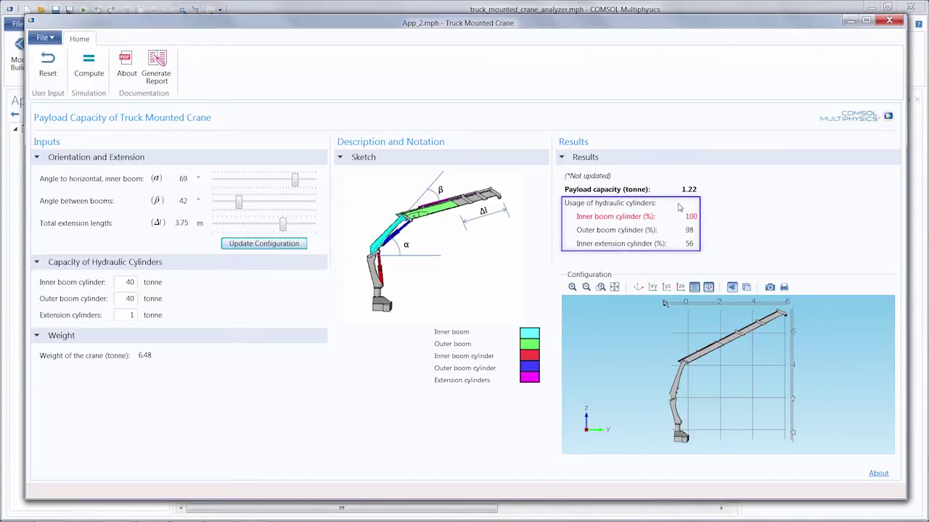
{"action": "left_click", "coordinate": [889, 20]}
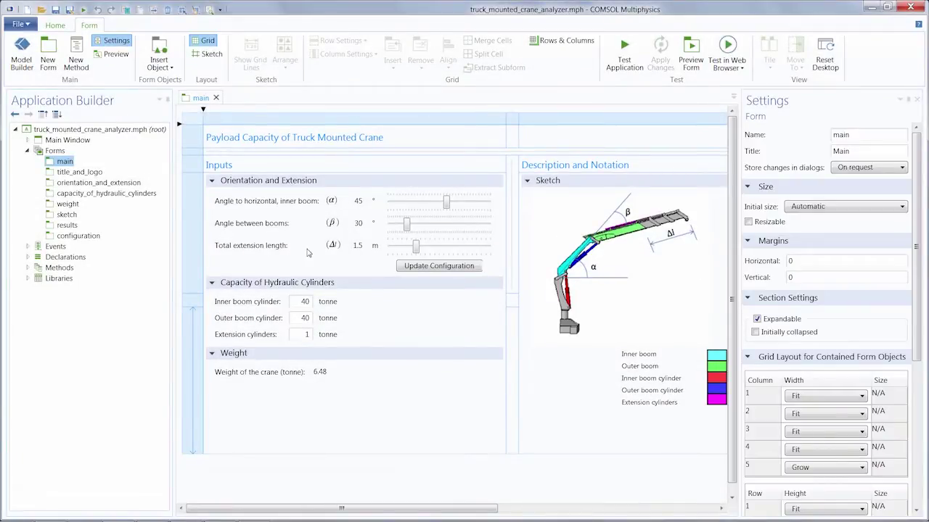
Open orientation_and_extension and inspect its angle label, input, unit, slider and Update Configuration settings
{"action": "left_click", "coordinate": [222, 168]}
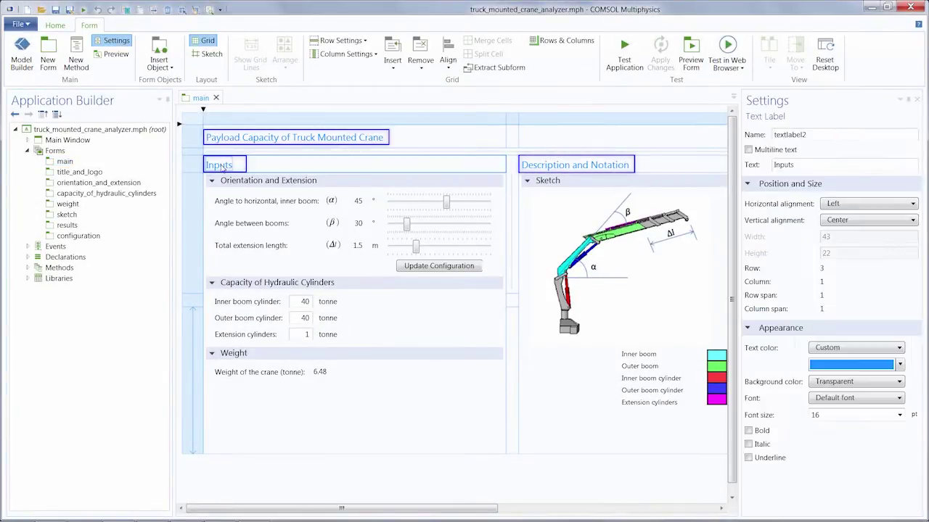
{"action": "left_click", "coordinate": [235, 205]}
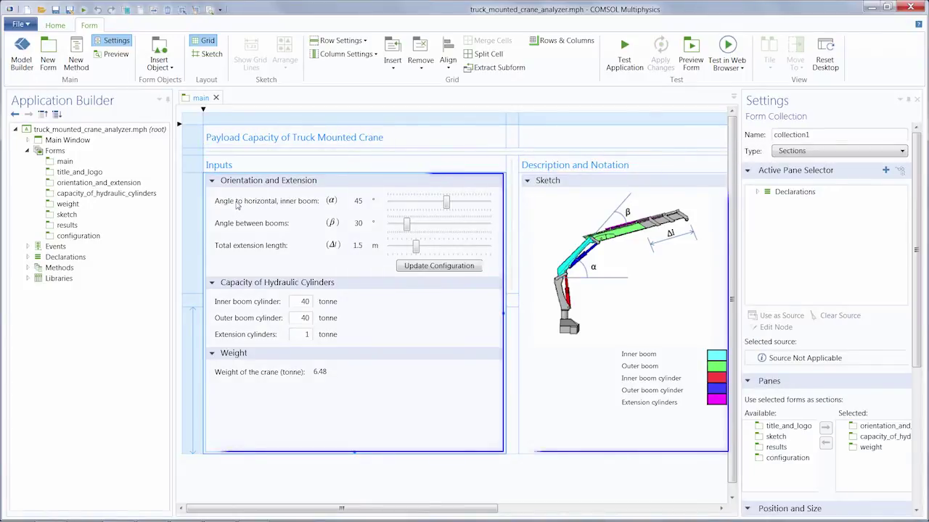
{"action": "double_click", "coordinate": [131, 183]}
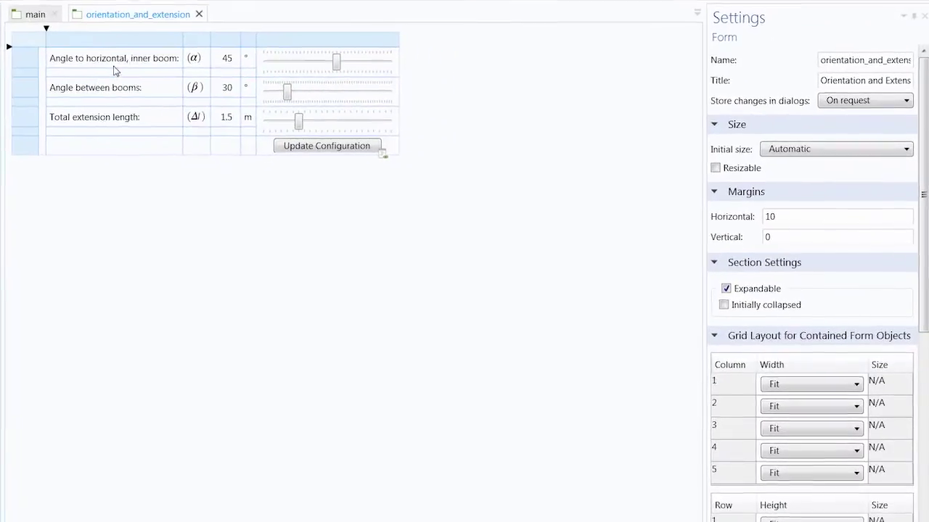
{"action": "left_click", "coordinate": [143, 64]}
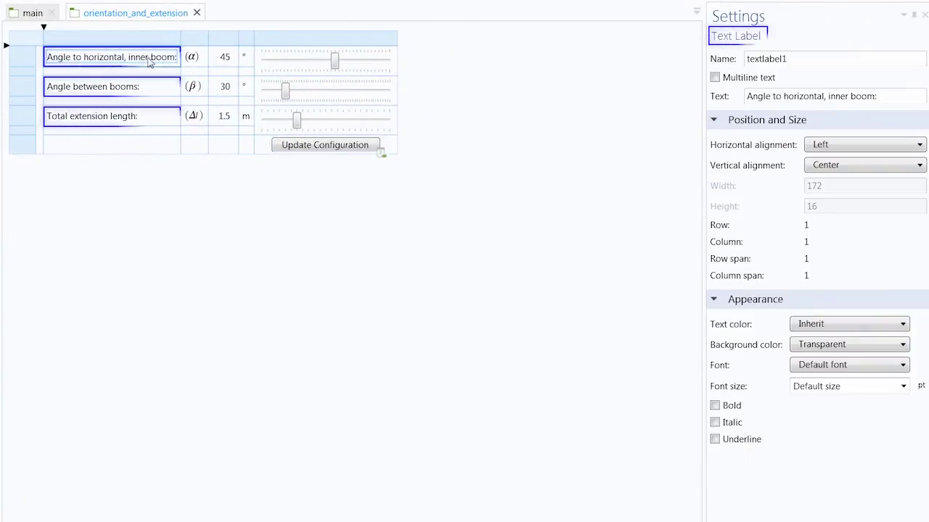
{"action": "left_click", "coordinate": [196, 60]}
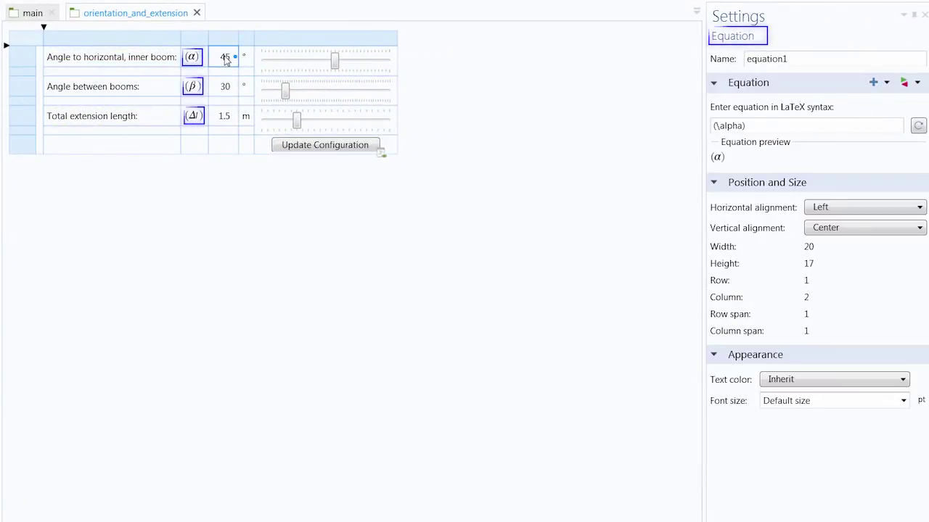
{"action": "left_click", "coordinate": [224, 58]}
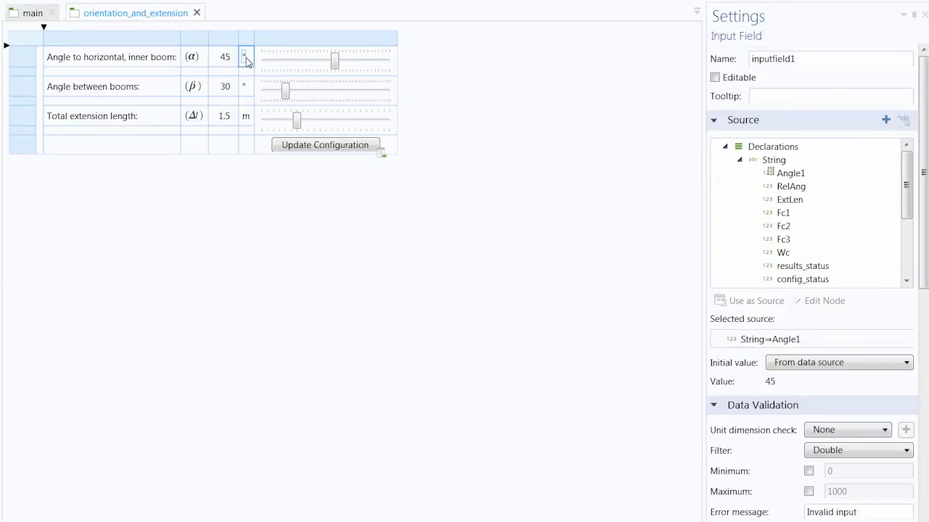
{"action": "left_click", "coordinate": [245, 58]}
{"action": "left_click", "coordinate": [295, 64]}
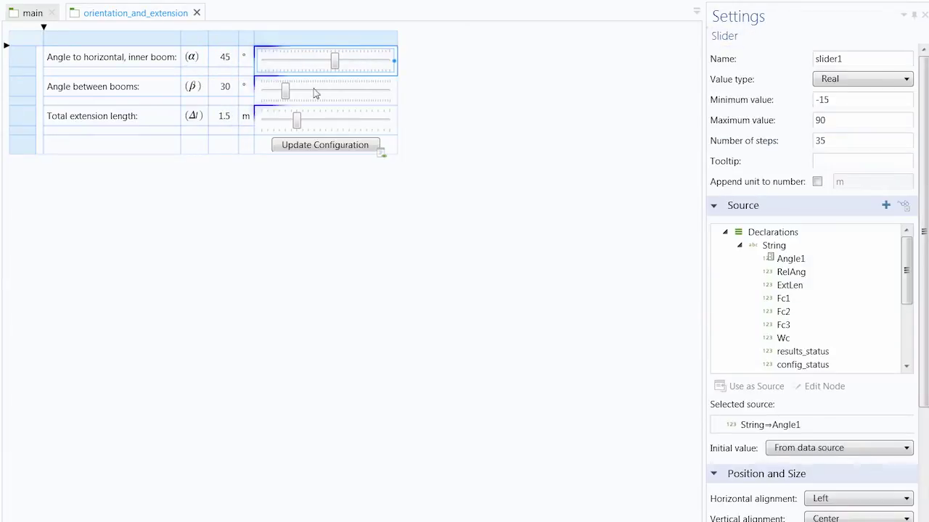
{"action": "left_click", "coordinate": [322, 146]}
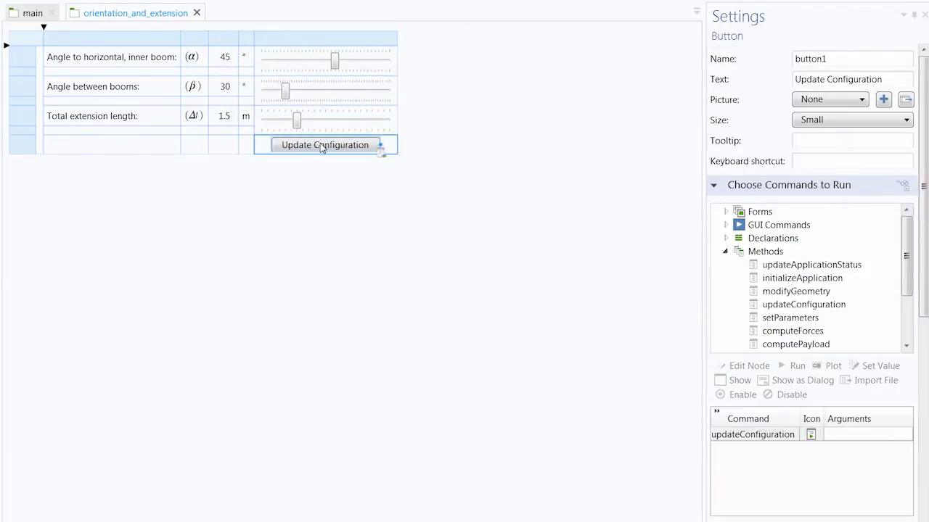
Open the sketch and results forms, inspecting the crane image, colour legend, Not updated display and card stack
{"action": "double_click", "coordinate": [78, 158]}
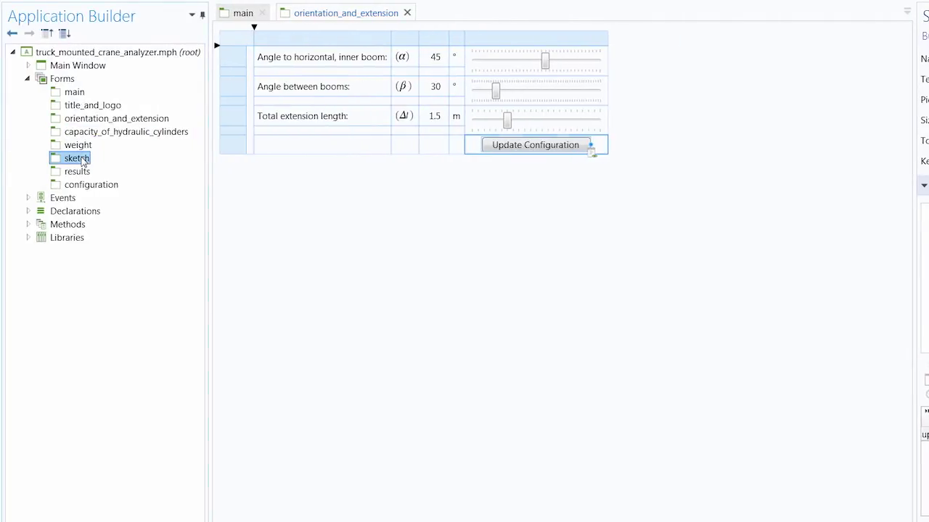
{"action": "left_click", "coordinate": [194, 124]}
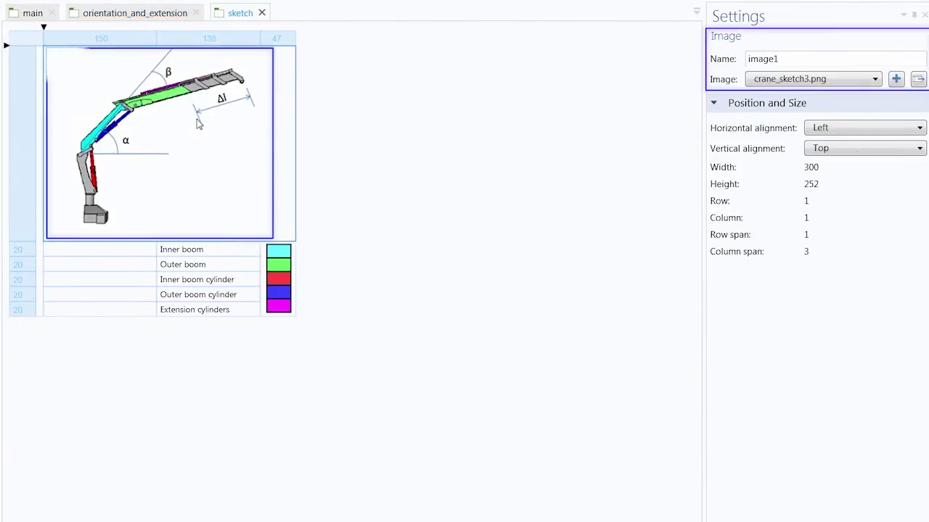
{"action": "left_click", "coordinate": [277, 252]}
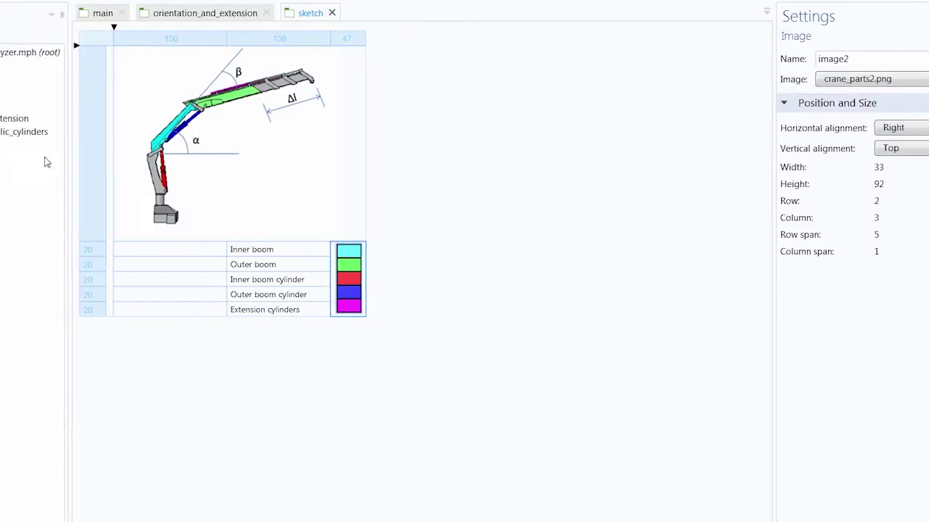
{"action": "double_click", "coordinate": [76, 171]}
{"action": "left_click", "coordinate": [225, 55]}
{"action": "left_click", "coordinate": [114, 108]}
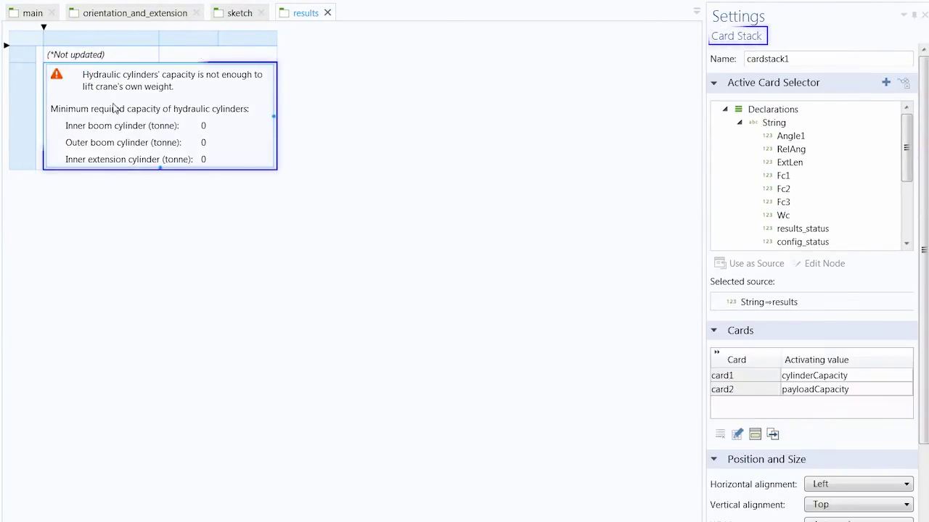
Switch to the main form and browse the Insert Object gallery without inserting anything
{"action": "left_click", "coordinate": [33, 13]}
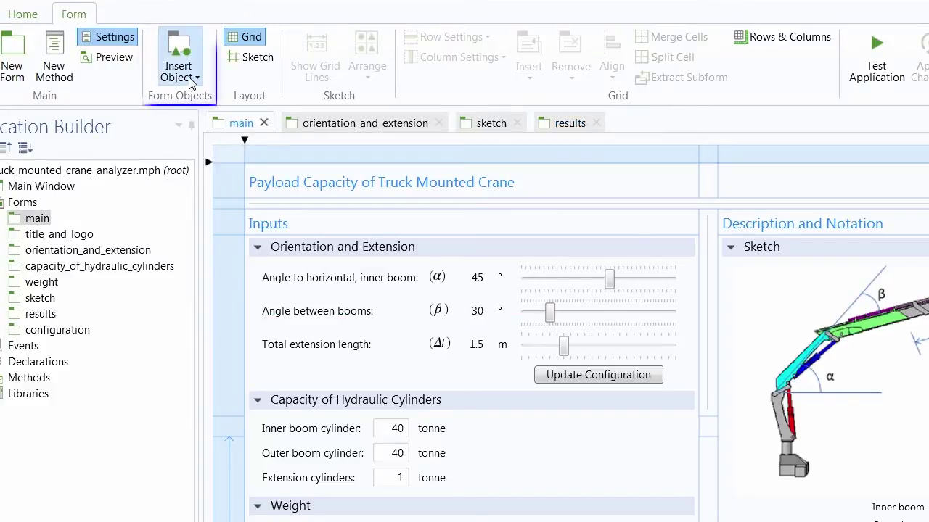
{"action": "left_click", "coordinate": [188, 77]}
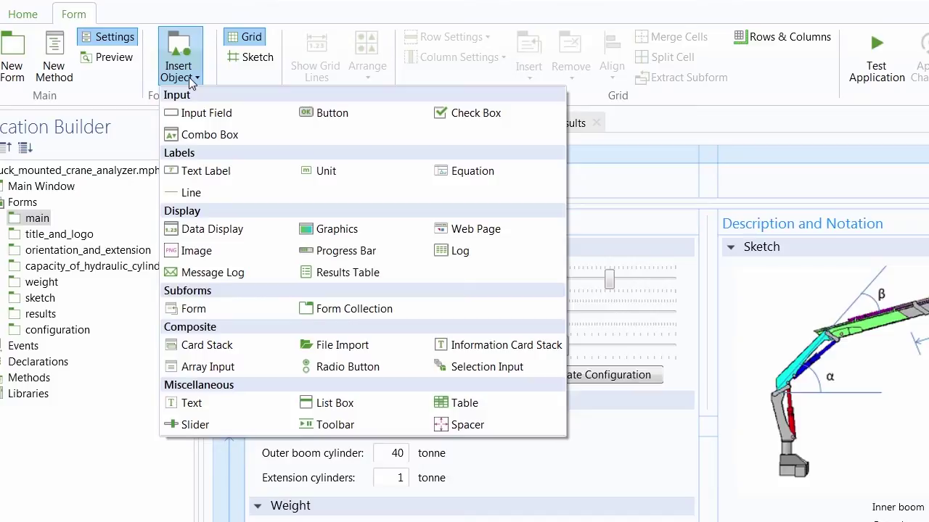
{"action": "left_click", "coordinate": [234, 78]}
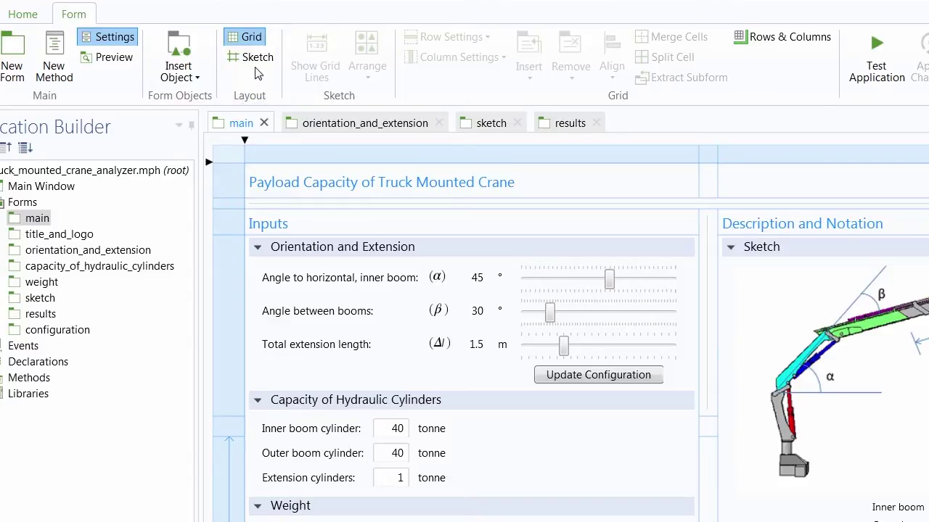
Switch the main form to sketch layout and move Description and Notation below Inputs, Results below Sketch
{"action": "left_click", "coordinate": [255, 59]}
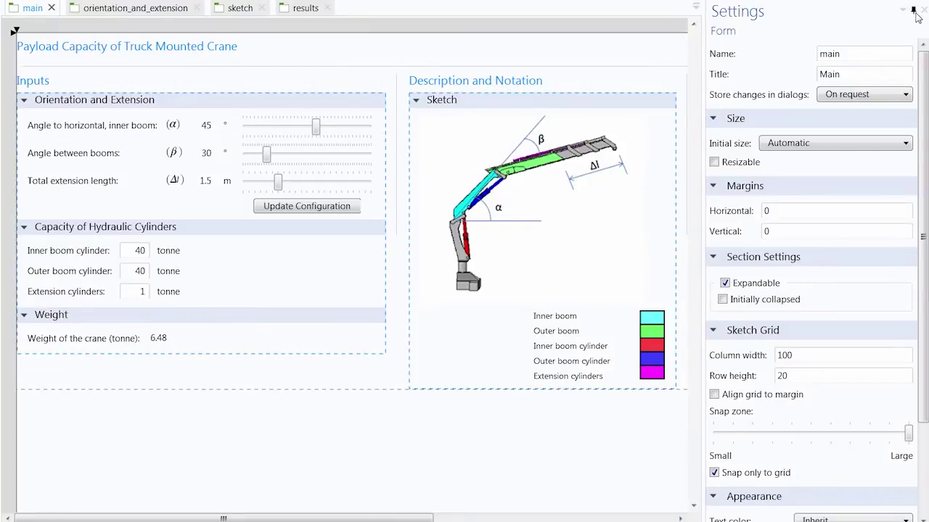
{"action": "left_click", "coordinate": [913, 9]}
{"action": "left_click", "coordinate": [457, 86]}
{"action": "left_click", "coordinate": [458, 105]}
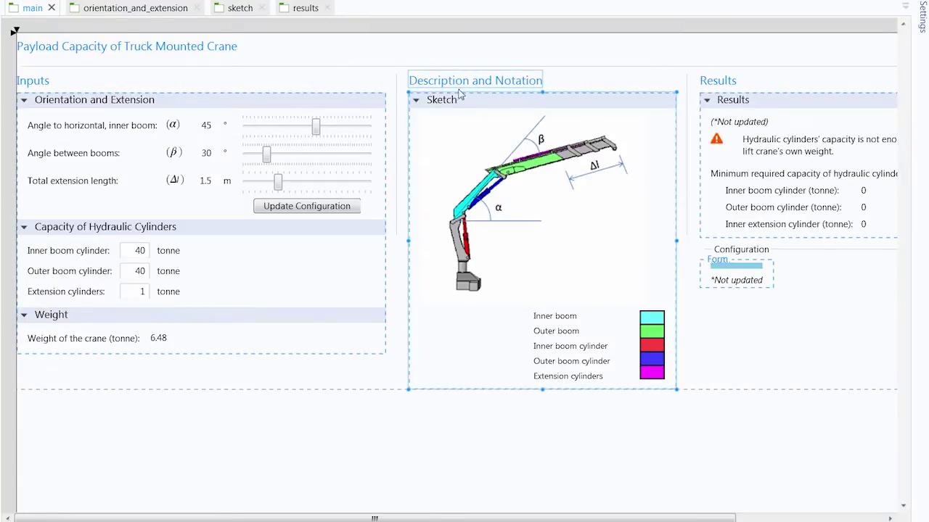
{"action": "mouse_move", "coordinate": [461, 85]}
{"action": "left_mouse_down"}
{"action": "mouse_move", "coordinate": [425, 201]}
{"action": "mouse_move", "coordinate": [196, 377]}
{"action": "mouse_move", "coordinate": [36, 376]}
{"action": "left_mouse_up"}
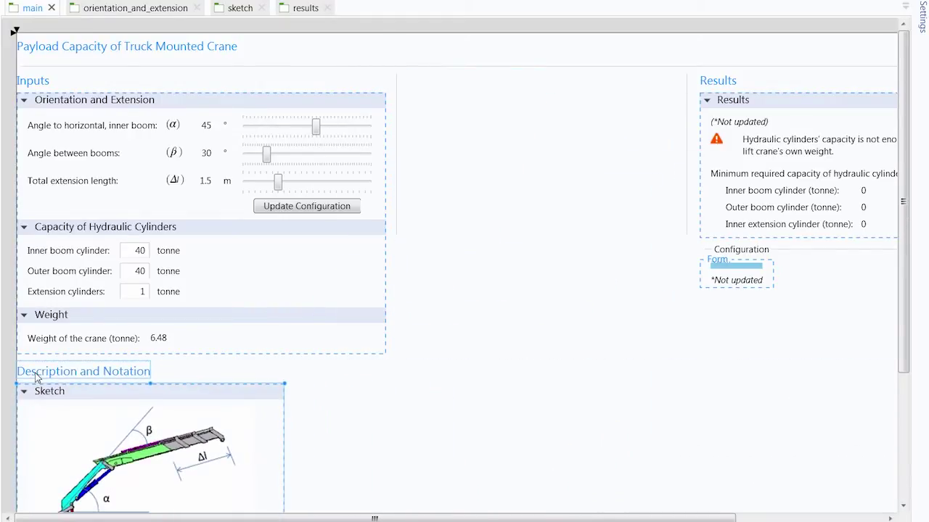
{"action": "left_click", "coordinate": [730, 104]}
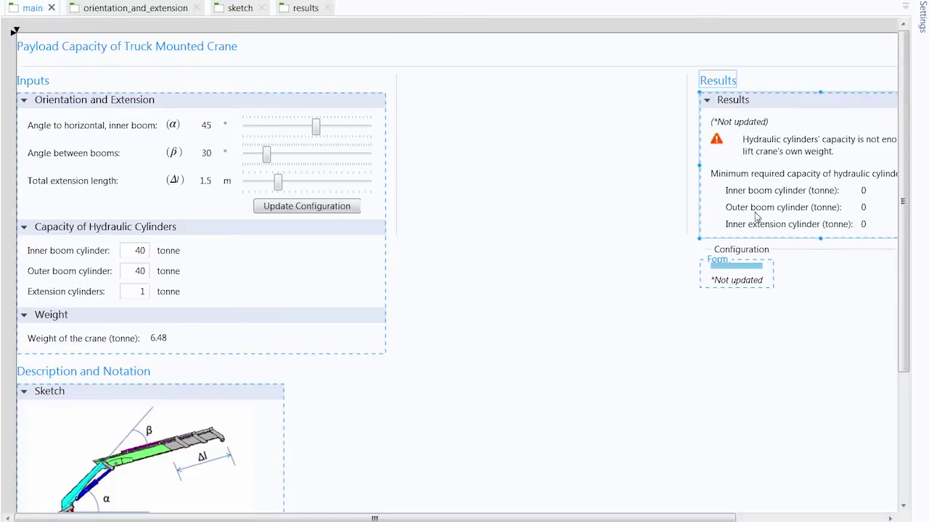
{"action": "left_click_drag", "start_coordinate": [745, 254], "coordinate": [746, 254]}
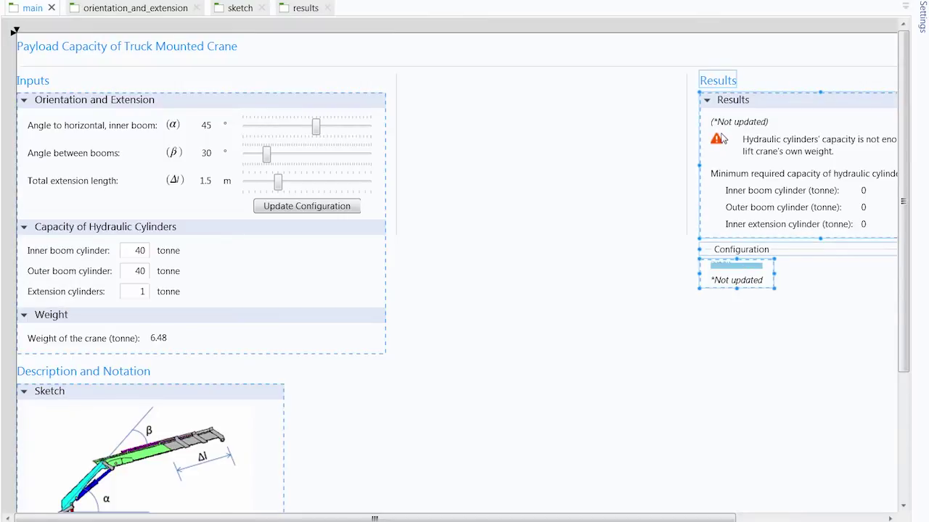
{"action": "mouse_move", "coordinate": [722, 84]}
{"action": "left_mouse_down"}
{"action": "mouse_move", "coordinate": [324, 502]}
{"action": "mouse_move", "coordinate": [197, 504]}
{"action": "mouse_move", "coordinate": [34, 416]}
{"action": "left_mouse_up"}
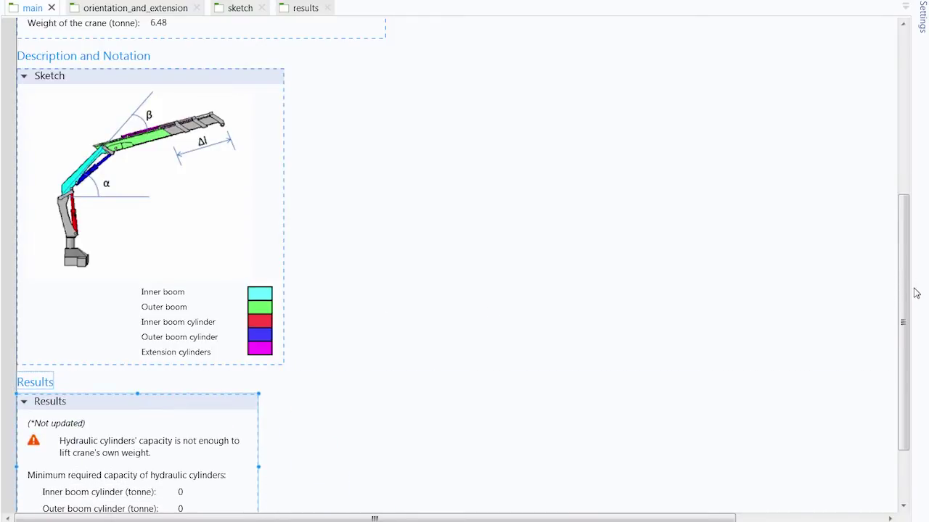
{"action": "scroll", "coordinate": [914, 294], "scroll_direction": "up", "scroll_amount": 5}
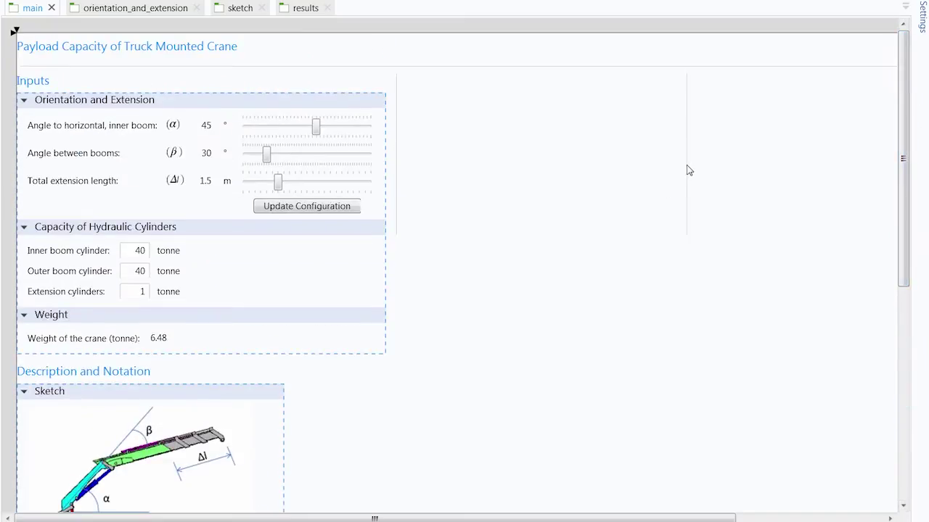
Shift the divider beside Inputs, place the logo by the title, shorten the line, enlarge the Configuration graphics
{"action": "left_click_drag", "start_coordinate": [689, 170], "coordinate": [400, 143]}
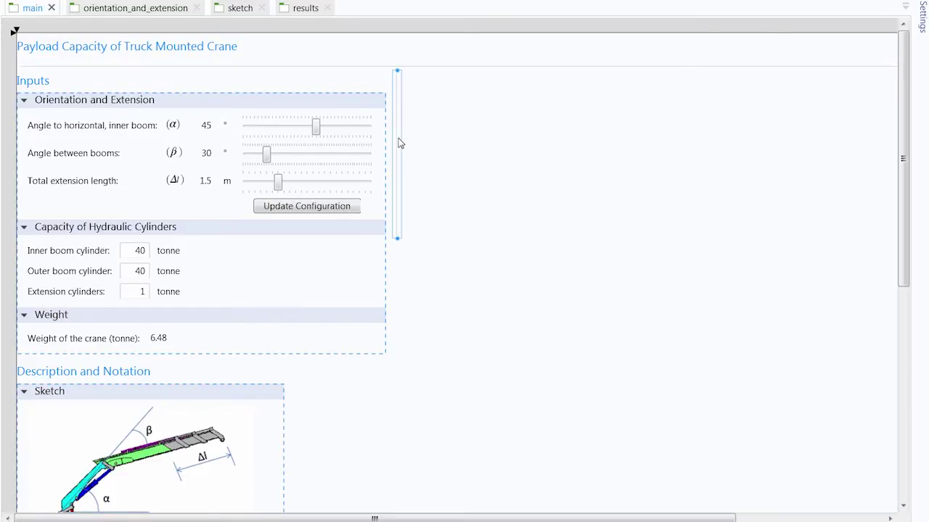
{"action": "left_click", "coordinate": [327, 484]}
{"action": "left_click_drag", "start_coordinate": [334, 518], "coordinate": [479, 517]}
{"action": "left_click_drag", "start_coordinate": [827, 55], "coordinate": [150, 54]}
{"action": "left_click_drag", "start_coordinate": [881, 67], "coordinate": [195, 67]}
{"action": "left_click_drag", "start_coordinate": [900, 104], "coordinate": [921, 362]}
{"action": "left_click", "coordinate": [73, 480]}
{"action": "mouse_move", "coordinate": [89, 498]}
{"action": "left_mouse_down"}
{"action": "mouse_move", "coordinate": [338, 511]}
{"action": "mouse_move", "coordinate": [367, 435]}
{"action": "mouse_move", "coordinate": [382, 441]}
{"action": "left_mouse_up"}
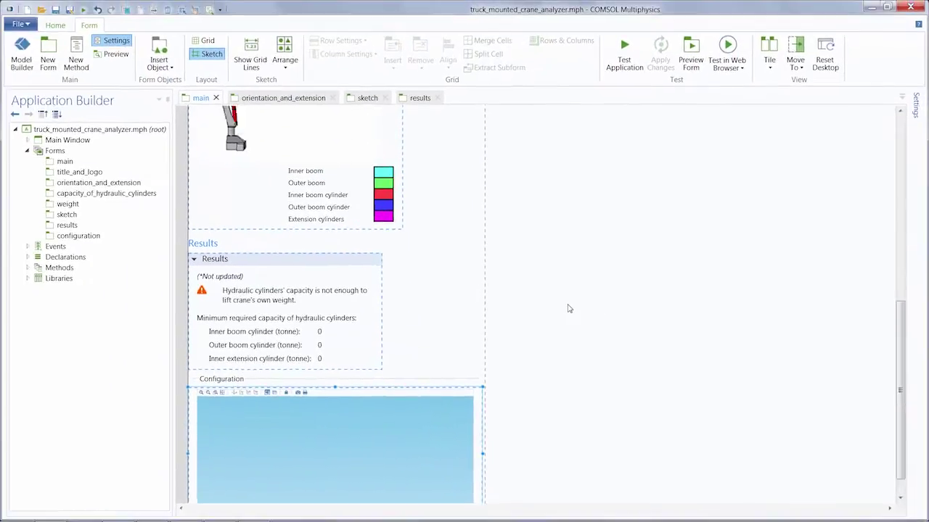
{"action": "scroll", "coordinate": [569, 309], "scroll_direction": "up", "scroll_amount": 5}
{"action": "scroll", "coordinate": [568, 309], "scroll_direction": "up", "scroll_amount": 3}
Preview the main form in its own window and scroll through the new layout
{"action": "left_click", "coordinate": [691, 63]}
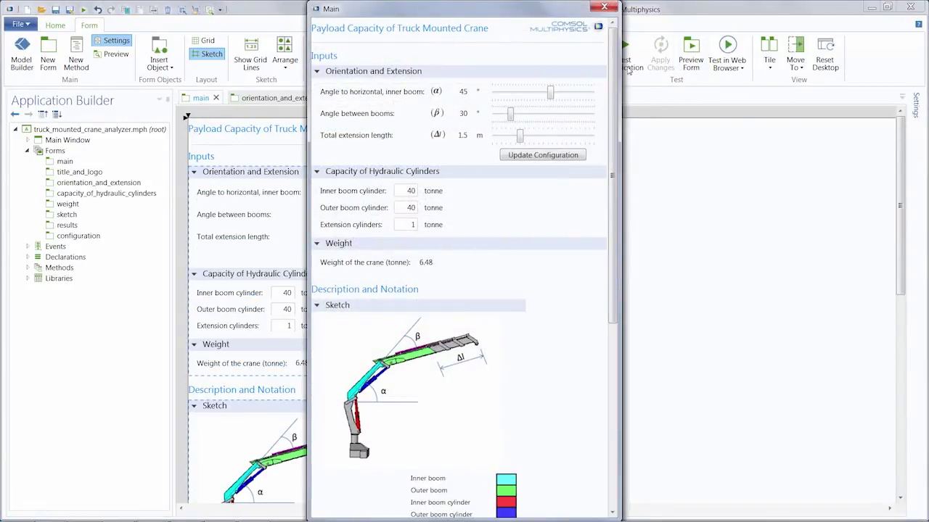
{"action": "scroll", "coordinate": [594, 244], "scroll_direction": "down", "scroll_amount": 5}
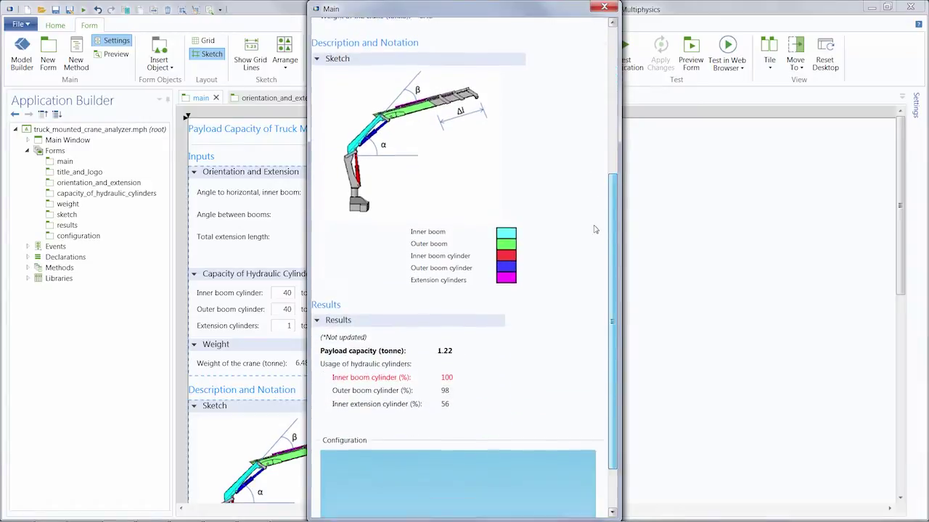
{"action": "scroll", "coordinate": [594, 245], "scroll_direction": "down", "scroll_amount": 1}
{"action": "scroll", "coordinate": [597, 298], "scroll_direction": "up", "scroll_amount": 8}
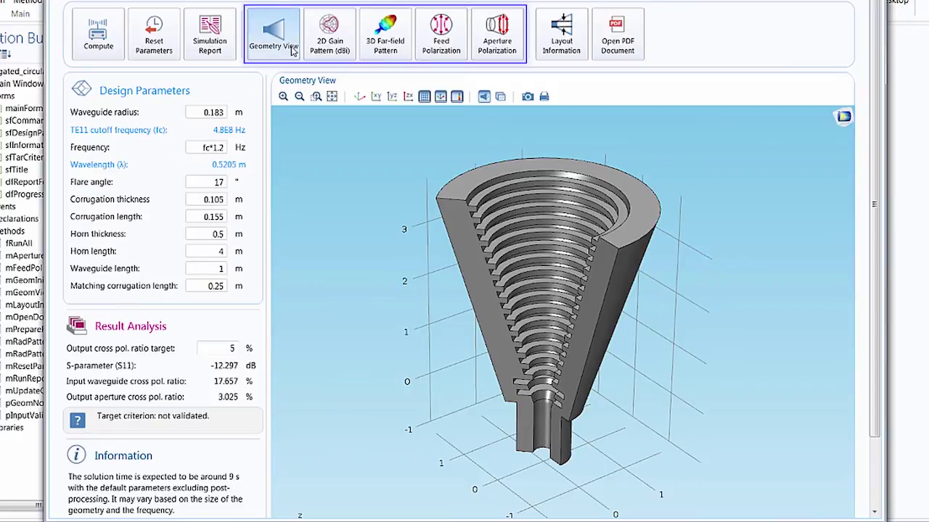
View the 2D gain, 3D far-field, feed and aperture polarization plots, ending on Layout Information
{"action": "left_click", "coordinate": [344, 49]}
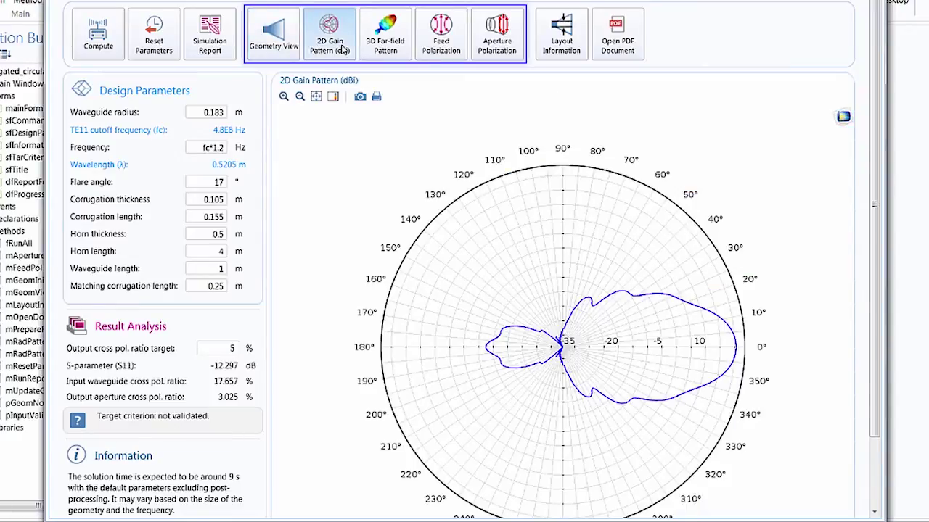
{"action": "left_click", "coordinate": [403, 53]}
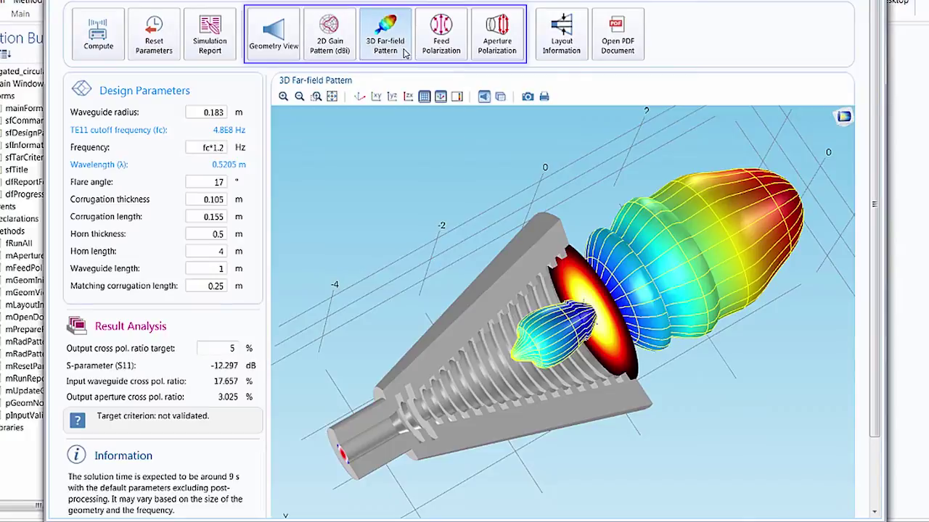
{"action": "left_click", "coordinate": [448, 48]}
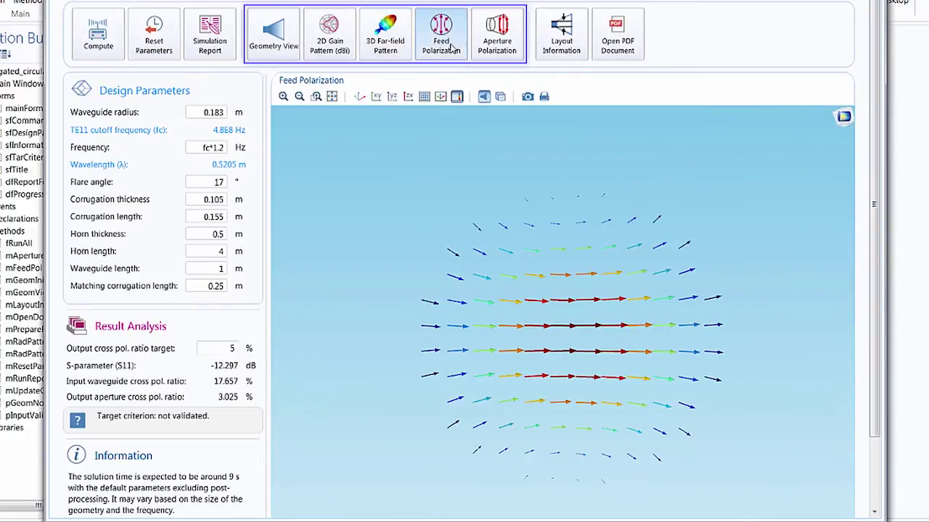
{"action": "left_click", "coordinate": [493, 45]}
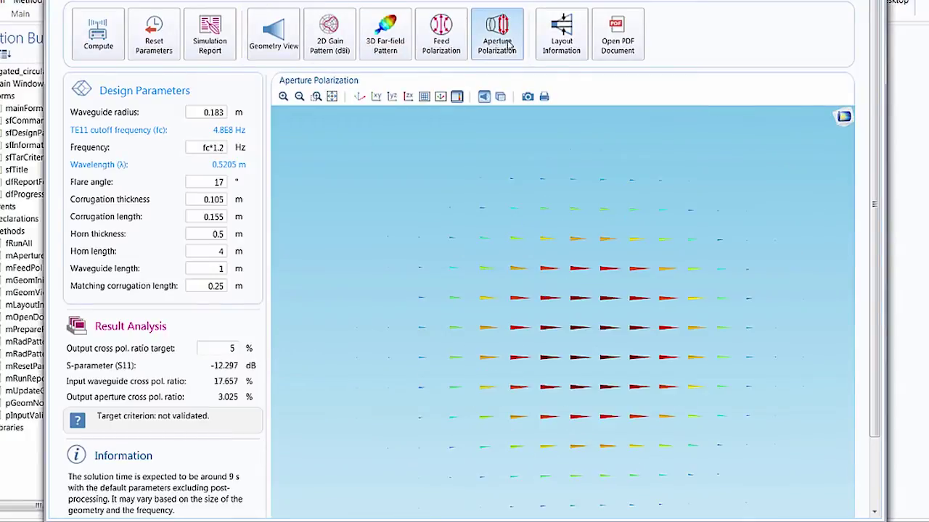
{"action": "left_click", "coordinate": [559, 45]}
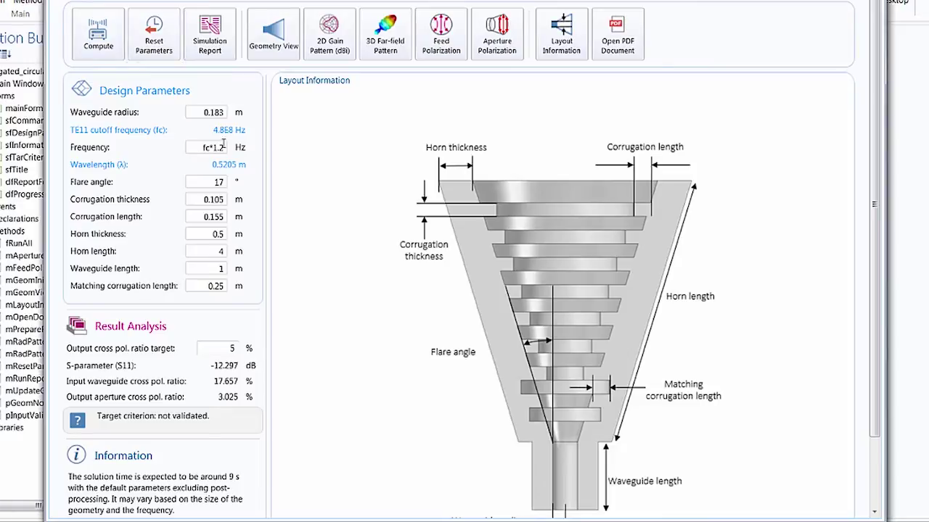
Change flare angle to 25, horn length to 5 and waveguide length to 1.5, then view the fitted geometry
{"action": "double_click", "coordinate": [221, 183]}
{"action": "type", "text": "25"}
{"action": "double_click", "coordinate": [213, 249]}
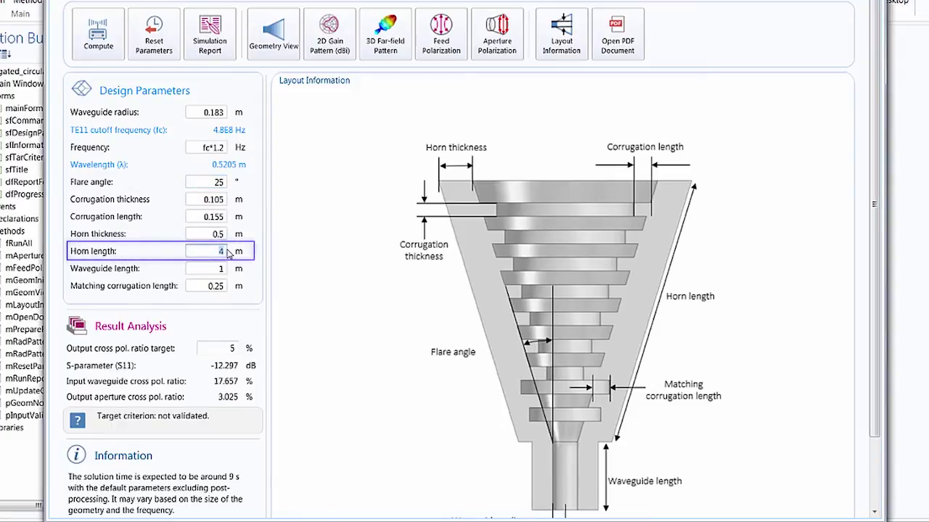
{"action": "type", "text": "5"}
{"action": "double_click", "coordinate": [222, 268]}
{"action": "type", "text": "1.5"}
{"action": "left_click", "coordinate": [268, 43]}
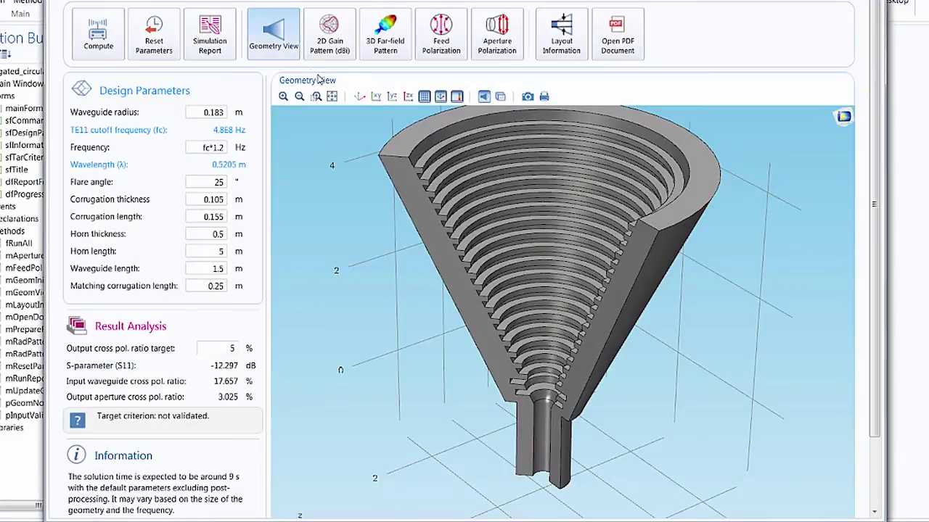
{"action": "left_click", "coordinate": [359, 96]}
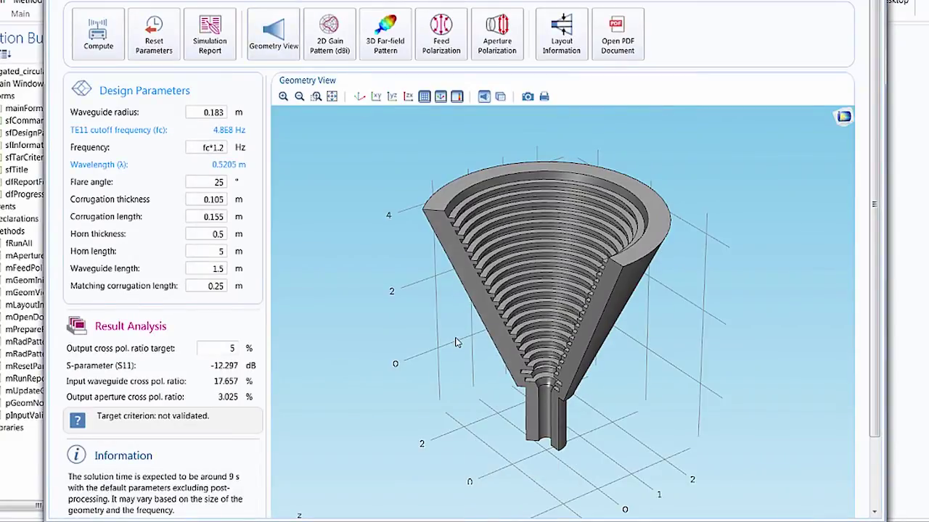
Reset the design parameters to defaults, confirm with Yes, and zoom to fit the rebuilt horn
{"action": "left_click", "coordinate": [164, 41]}
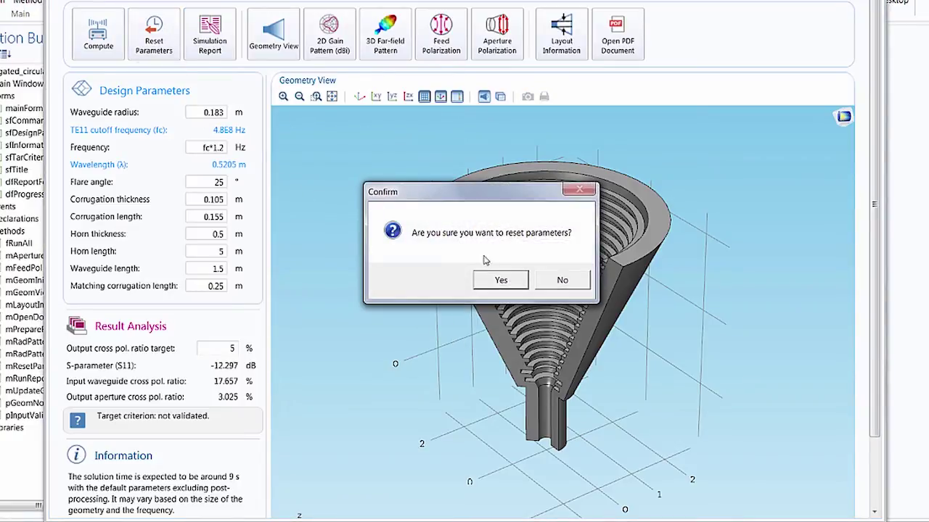
{"action": "left_click", "coordinate": [501, 279]}
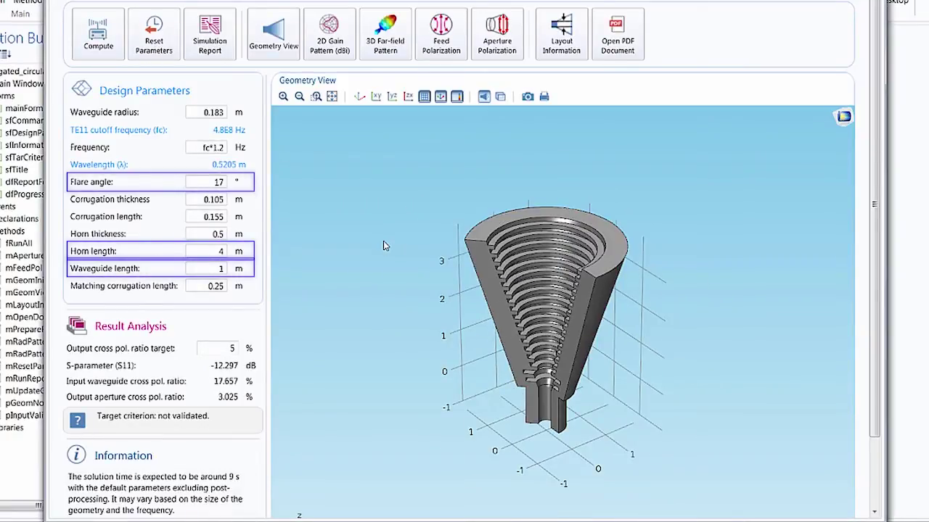
{"action": "left_click", "coordinate": [331, 99]}
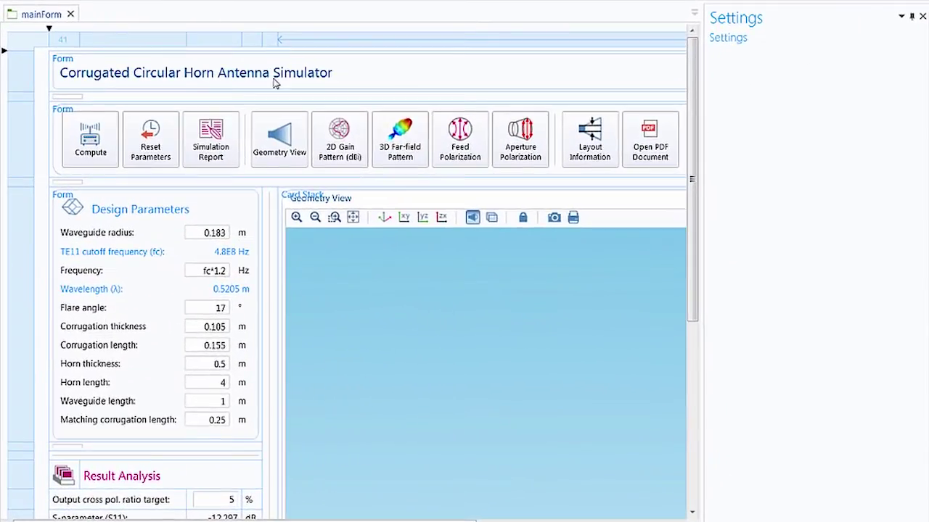
Identify the toolbar as sfCommandConsole, open it, and confirm Reset Parameters runs mResetParam
{"action": "left_click", "coordinate": [134, 145]}
{"action": "double_click", "coordinate": [134, 145]}
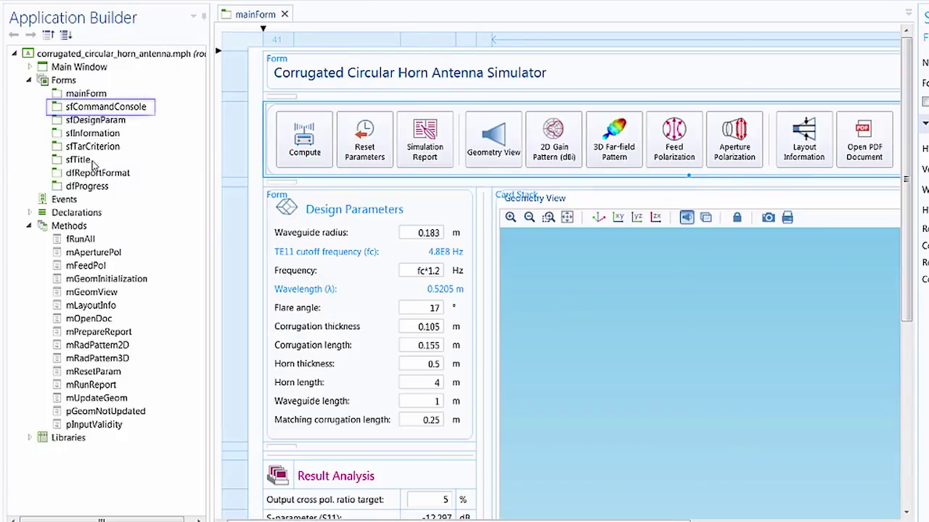
{"action": "double_click", "coordinate": [94, 107]}
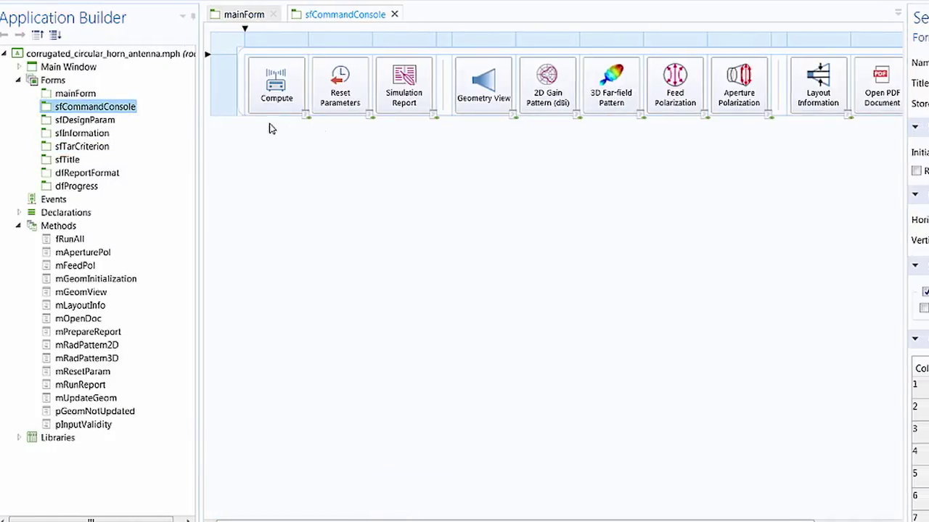
{"action": "left_click", "coordinate": [348, 97]}
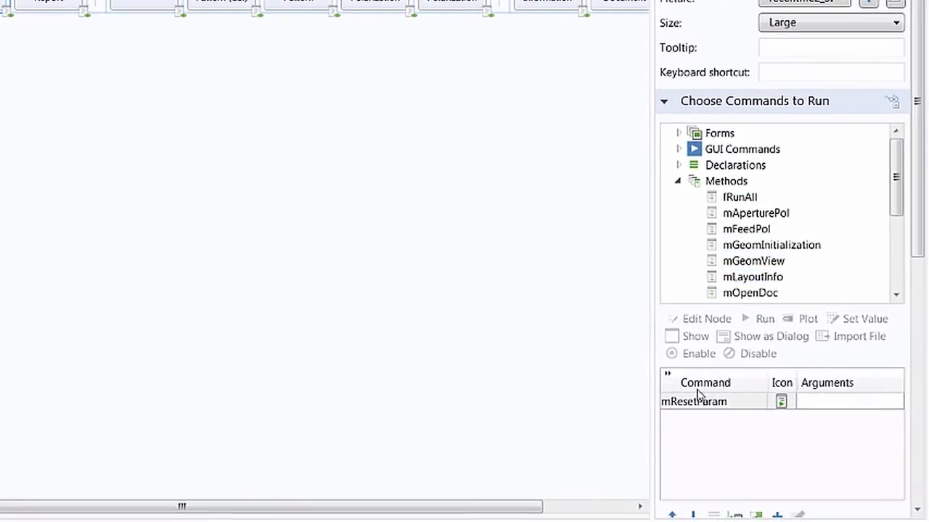
{"action": "left_click", "coordinate": [668, 407]}
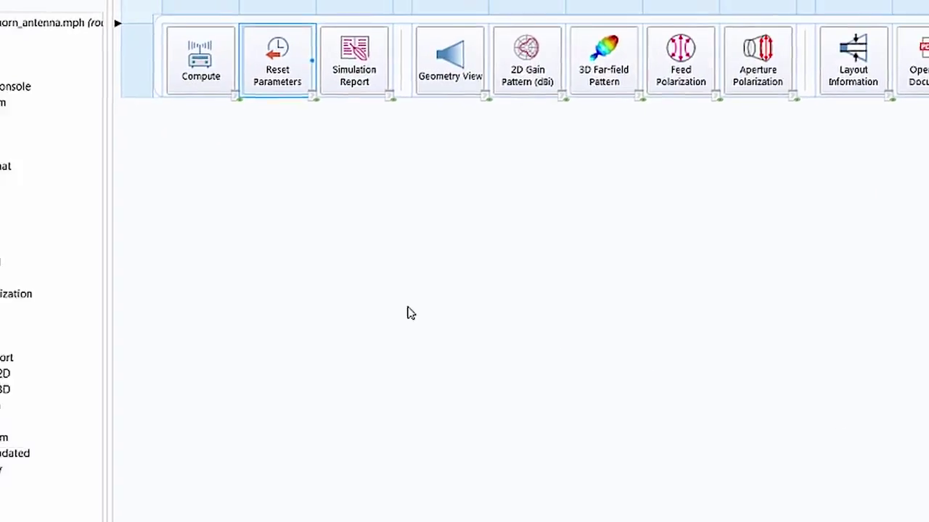
Locate mResetParam under Methods and open its code
{"action": "left_click", "coordinate": [3, 390]}
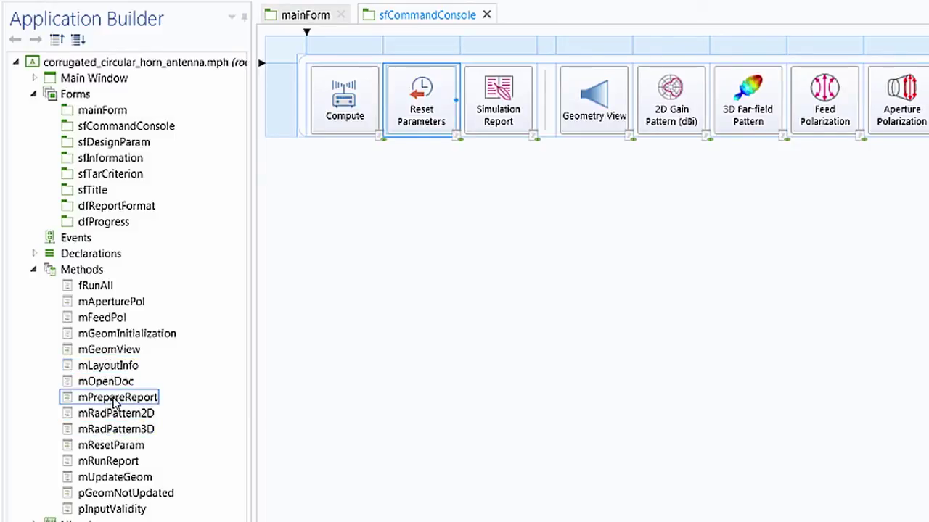
{"action": "left_click", "coordinate": [116, 446]}
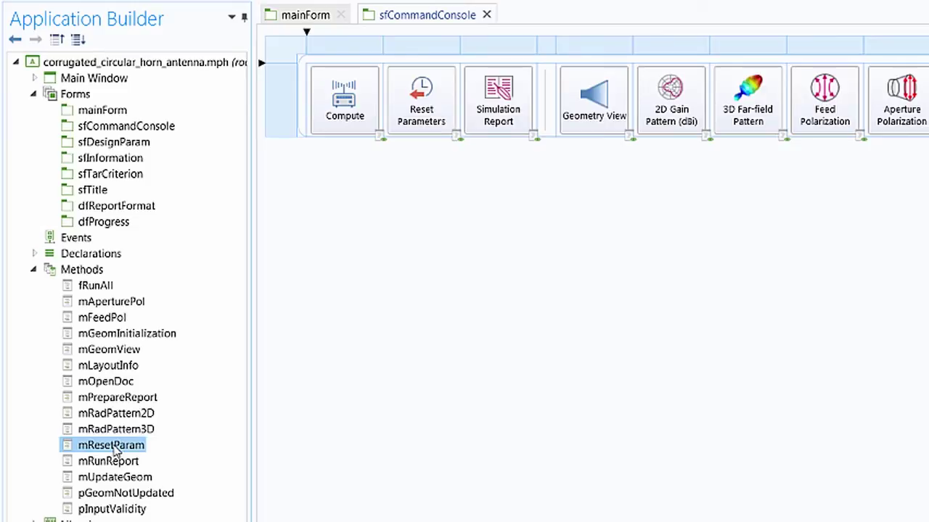
{"action": "double_click", "coordinate": [116, 447]}
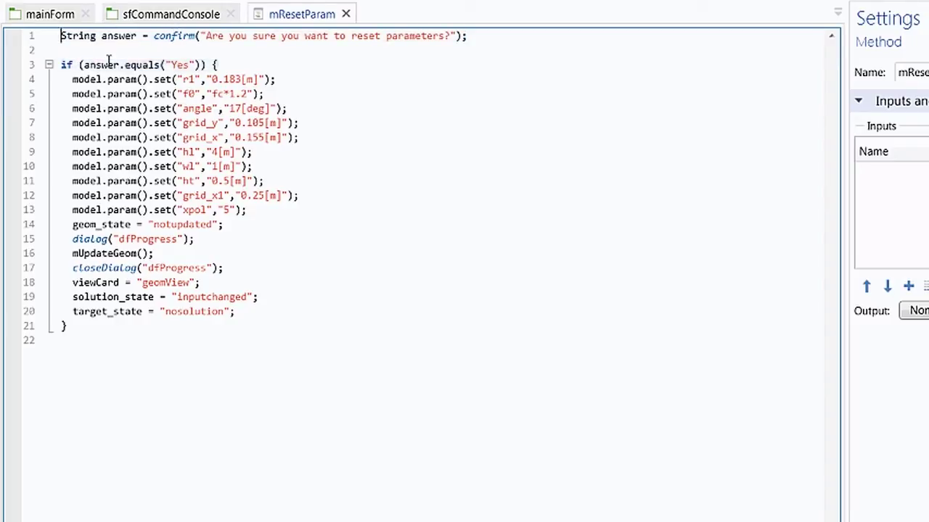
Insert blank lines after line 3's if statement in mResetParam, above the old parameter settings
{"action": "left_click_drag", "start_coordinate": [69, 80], "coordinate": [247, 210]}
{"action": "left_click", "coordinate": [237, 65]}
{"action": "key", "text": "Return"}
{"action": "key", "text": "Return"}
{"action": "left_click", "coordinate": [82, 80]}
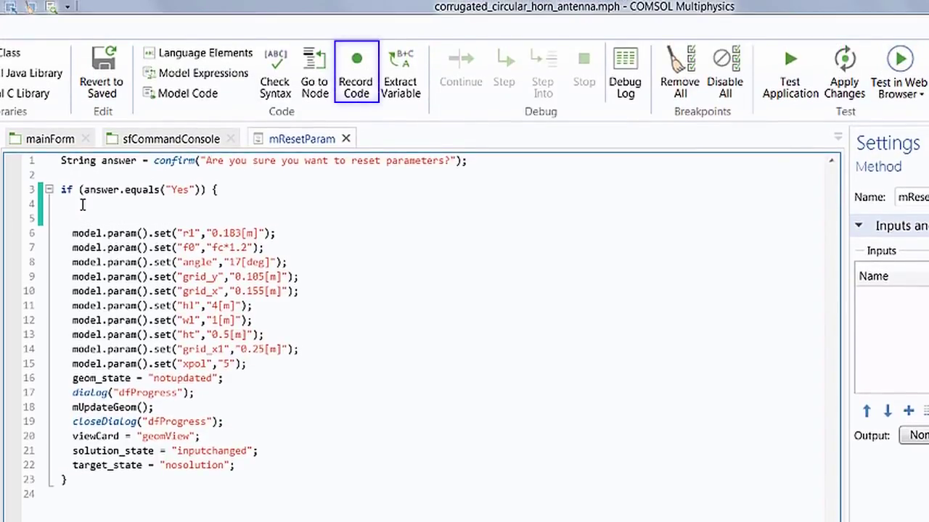
Record into mResetParam the re-entry of r1 as 0.1830[m], f0 as fc*1.20, and angle as 17.0[deg]
{"action": "left_click", "coordinate": [355, 92]}
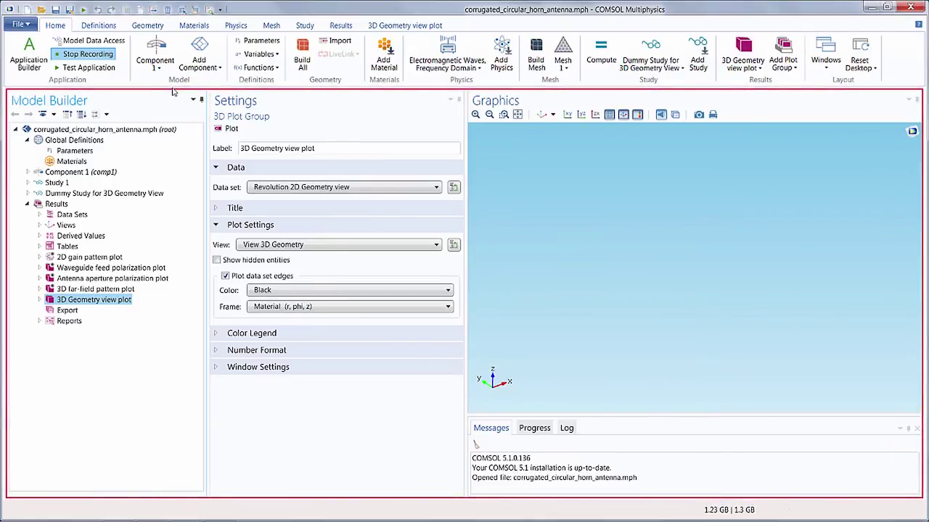
{"action": "left_click", "coordinate": [75, 150]}
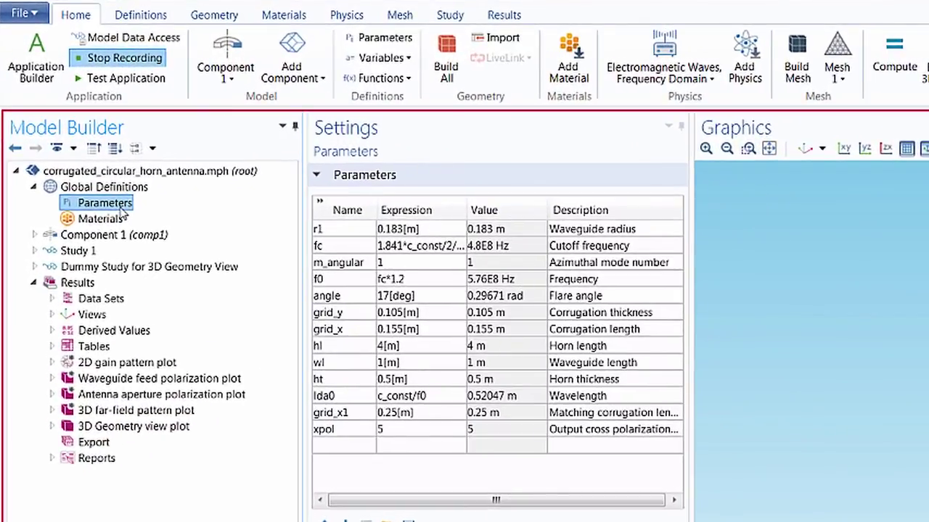
{"action": "left_click", "coordinate": [404, 230]}
{"action": "left_click", "coordinate": [404, 231]}
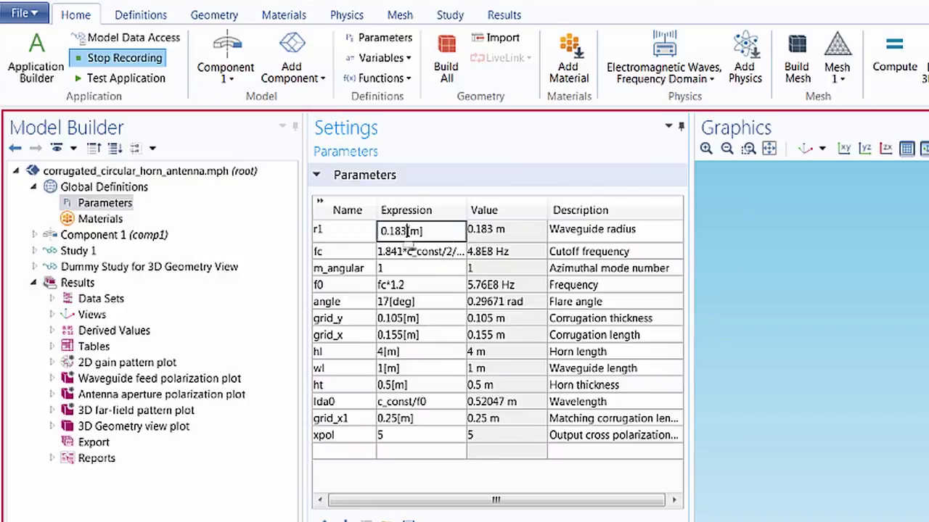
{"action": "type", "text": "0"}
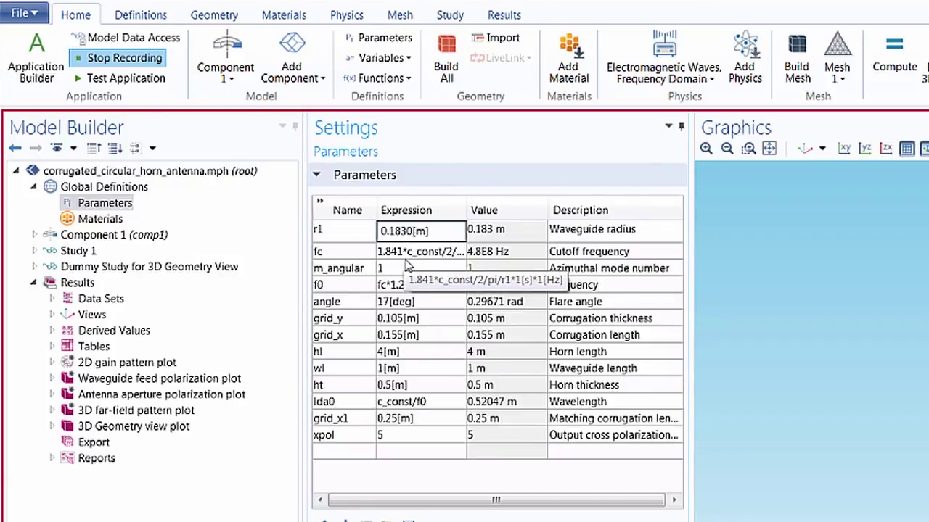
{"action": "left_click", "coordinate": [419, 286]}
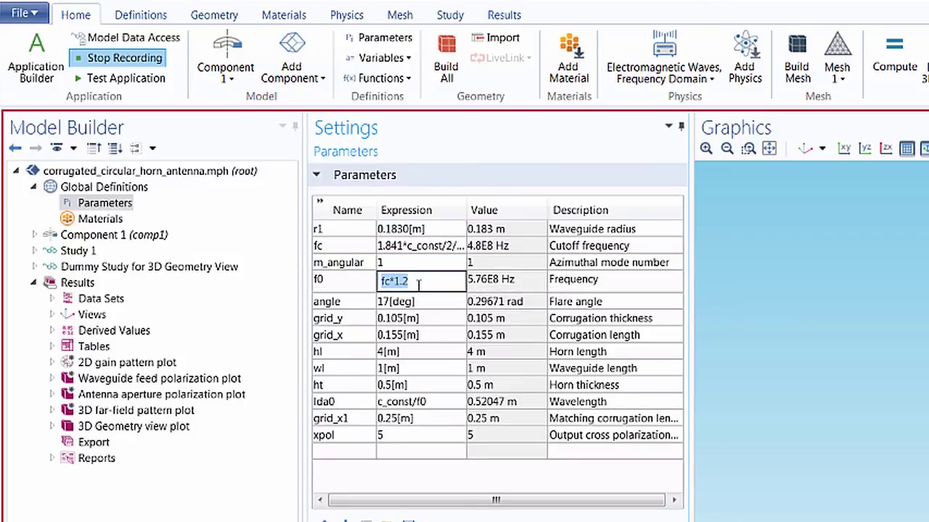
{"action": "type", "text": "0"}
{"action": "left_click", "coordinate": [390, 301]}
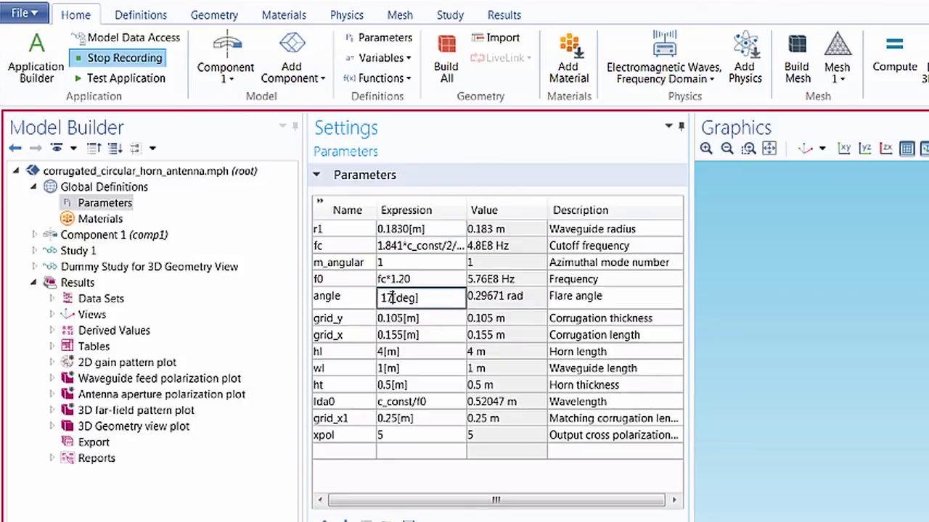
{"action": "type", "text": ".0"}
{"action": "left_click", "coordinate": [399, 319]}
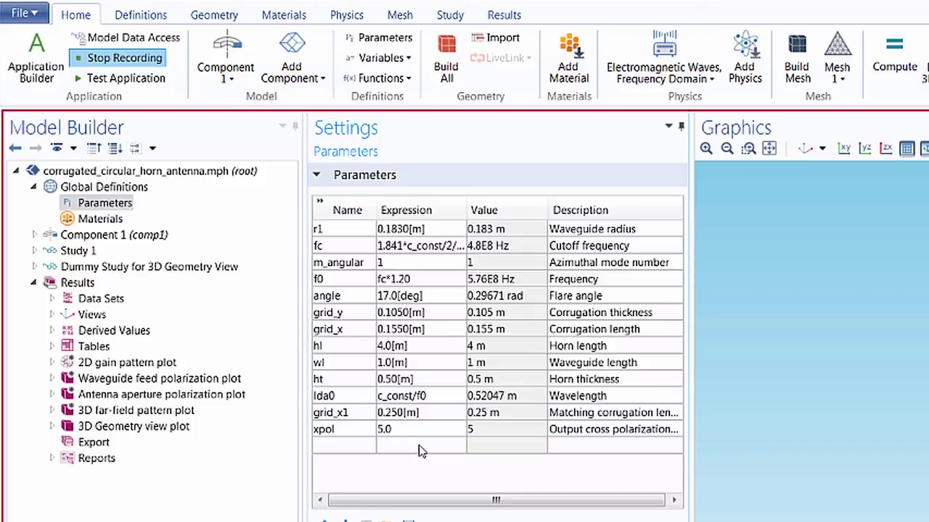
{"action": "left_click", "coordinate": [110, 59]}
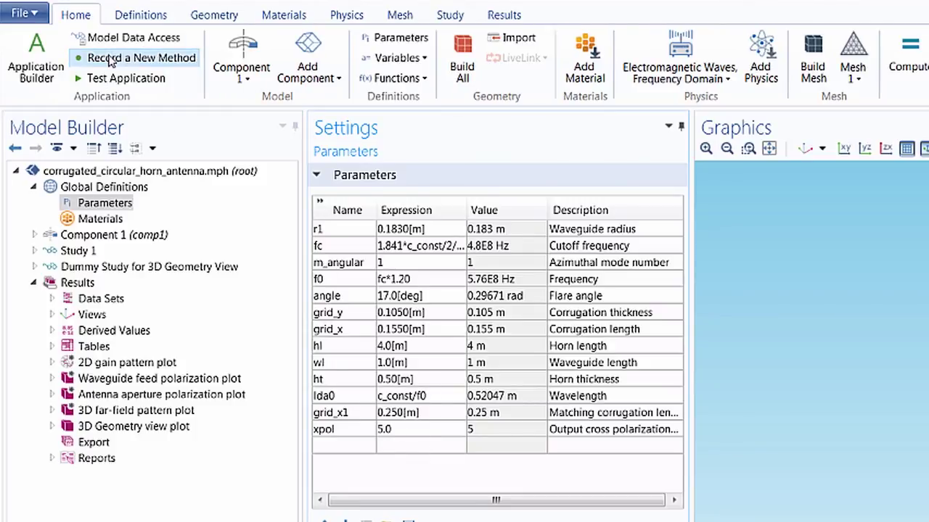
Delete the old model.param().set lines 16–27 from mResetParam, then launch the app in test mode
{"action": "left_click", "coordinate": [45, 67]}
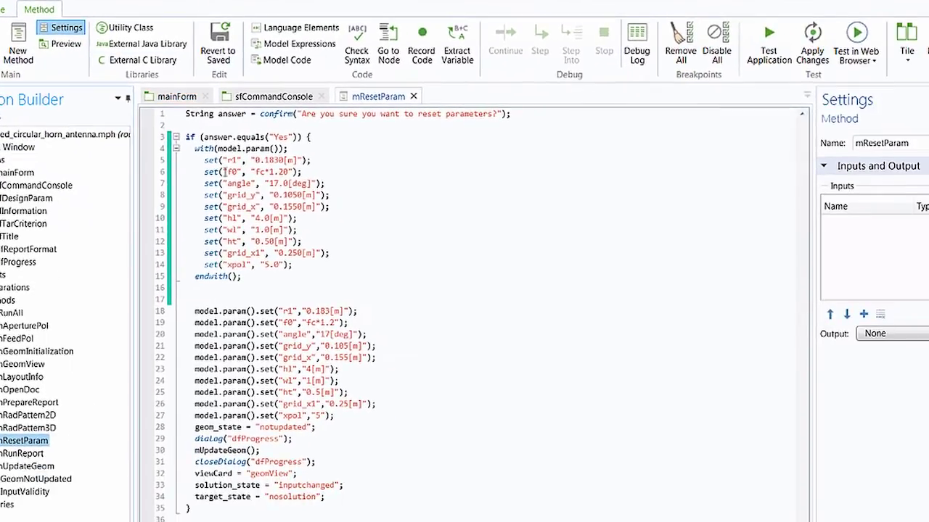
{"action": "left_click", "coordinate": [208, 293], "text": "shift"}
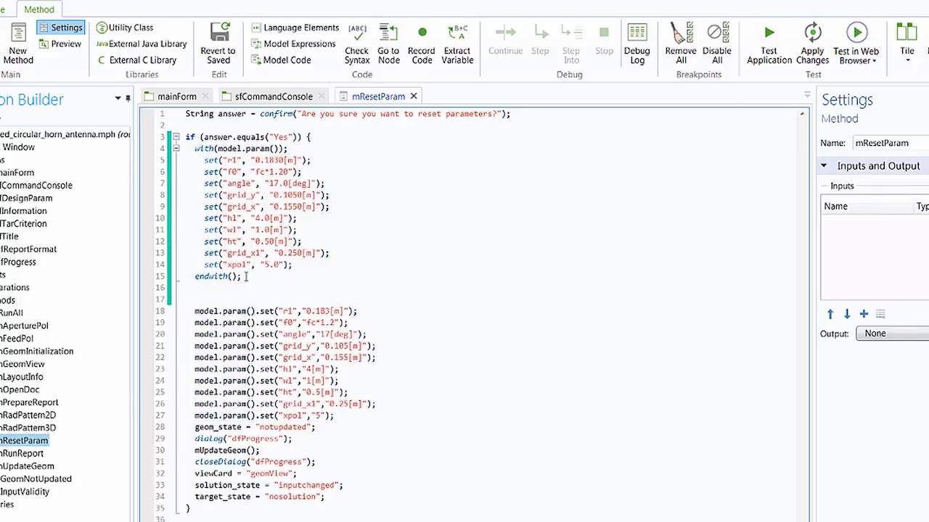
{"action": "left_click_drag", "start_coordinate": [247, 276], "coordinate": [345, 412]}
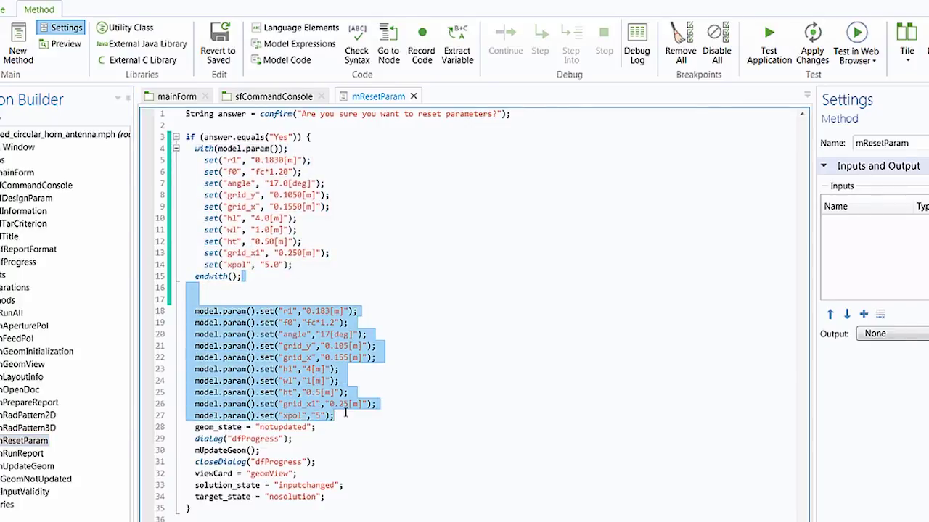
{"action": "key", "text": "Delete"}
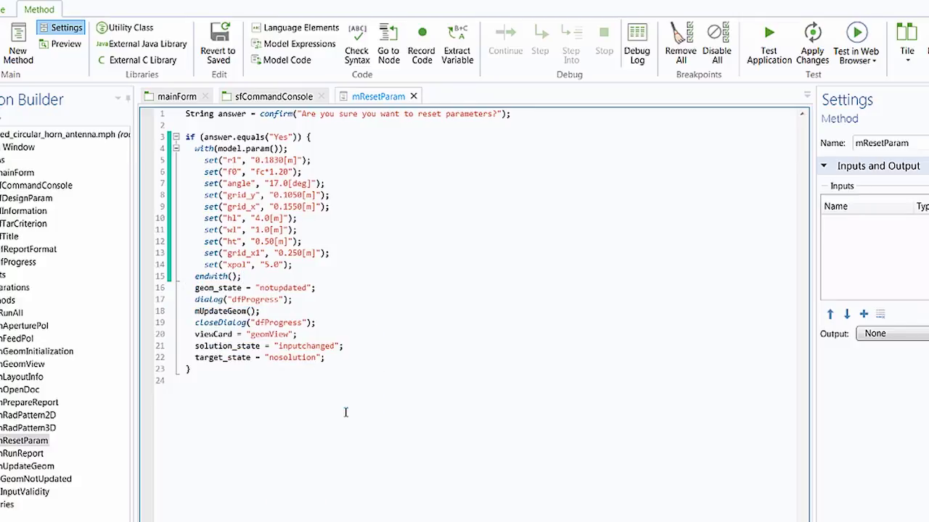
{"action": "left_click", "coordinate": [770, 55]}
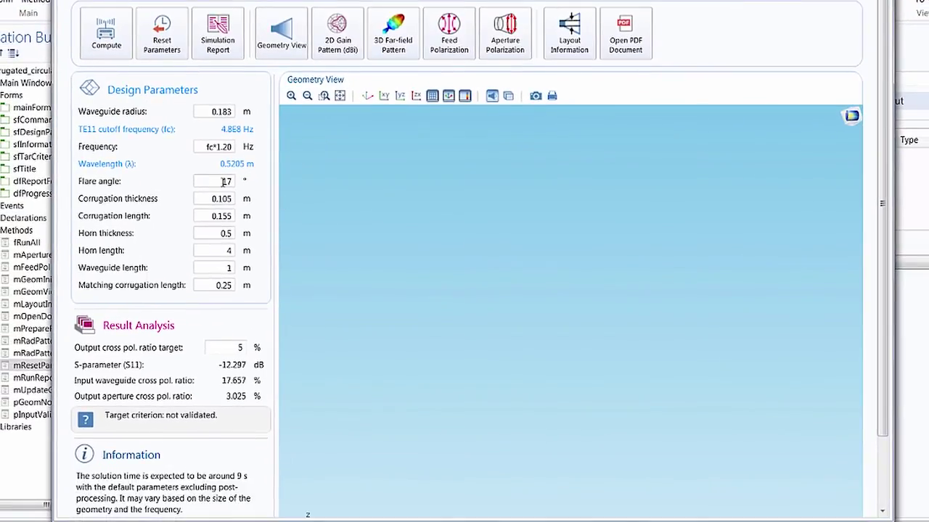
Enter Flare angle 25, Horn thickness 0.51, Horn length 5 and Waveguide length 1.6
{"action": "double_click", "coordinate": [225, 182]}
{"action": "type", "text": "25"}
{"action": "left_click", "coordinate": [229, 233]}
{"action": "type", "text": "1"}
{"action": "double_click", "coordinate": [229, 250]}
{"action": "type", "text": "5"}
{"action": "double_click", "coordinate": [229, 267]}
{"action": "type", "text": "1.6"}
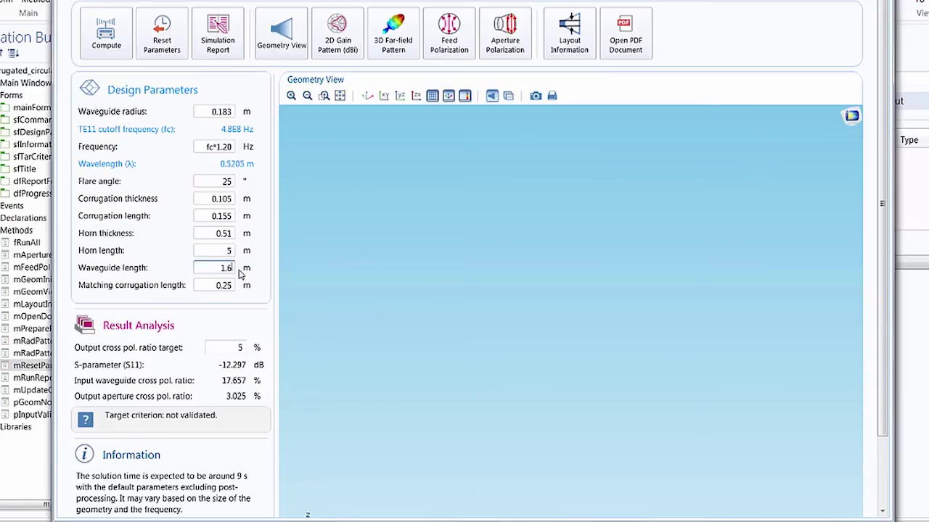
Build the geometry with the new values, then reset the design parameters and confirm
{"action": "left_click", "coordinate": [280, 44]}
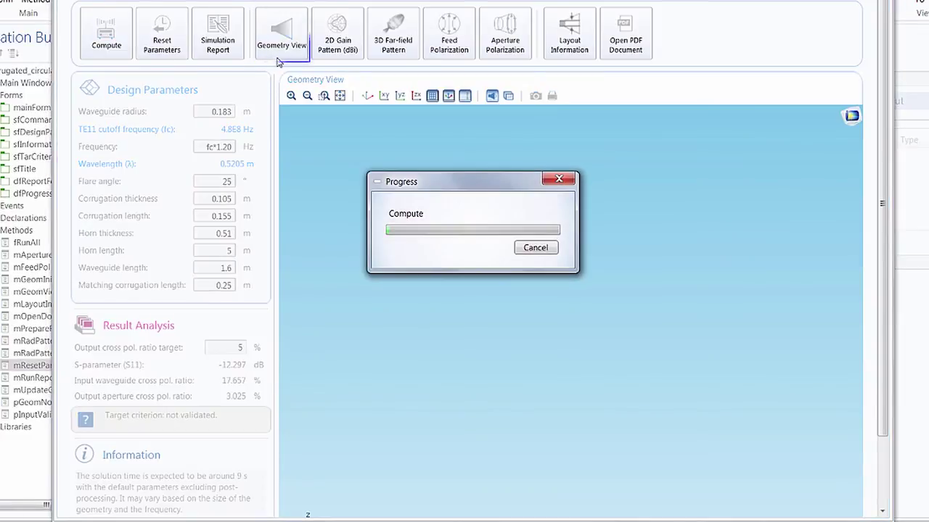
{"action": "left_click", "coordinate": [370, 100]}
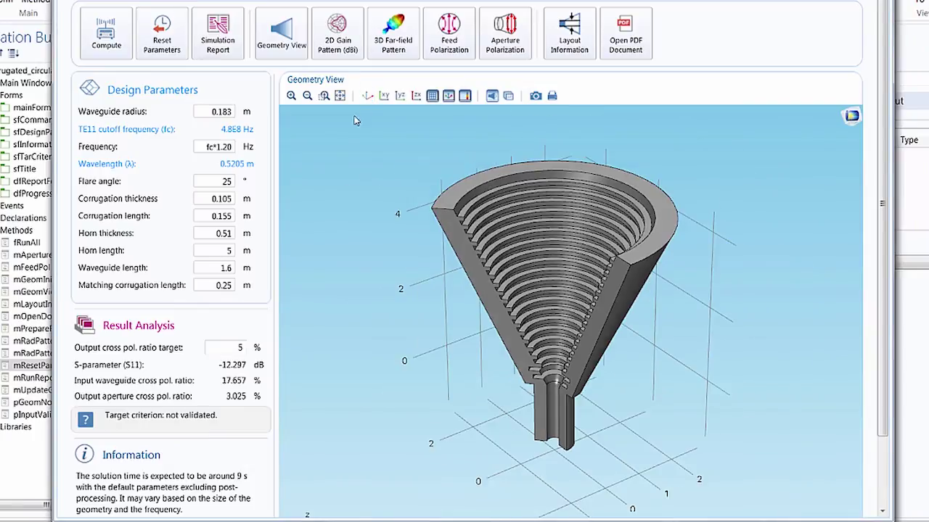
{"action": "left_click", "coordinate": [169, 52]}
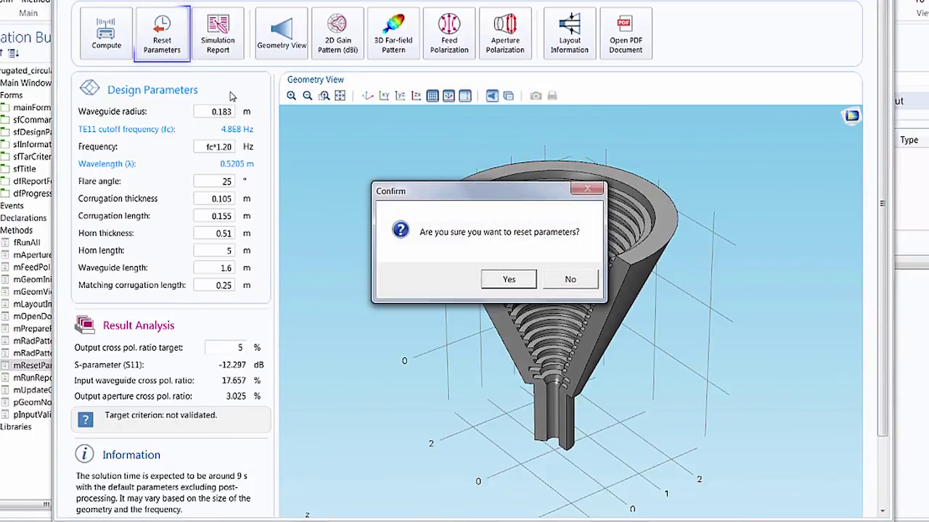
{"action": "left_click", "coordinate": [506, 279]}
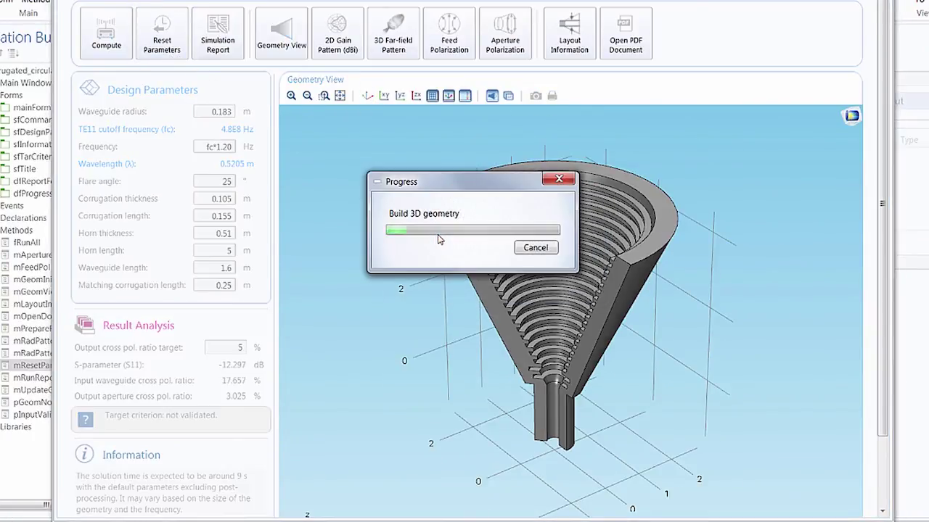